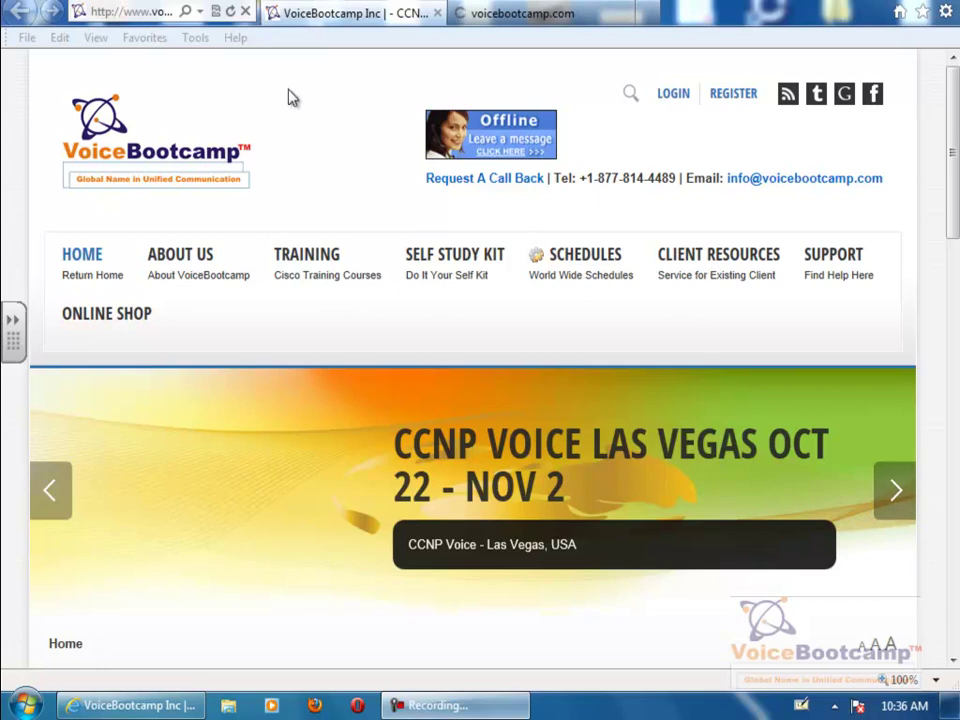
# - Reload the VoiceBootcamp site and open CLIENT RESOURCES > CCIE Voice Rack Schedule > How to Access Rack
pyautogui.click(234, 12)
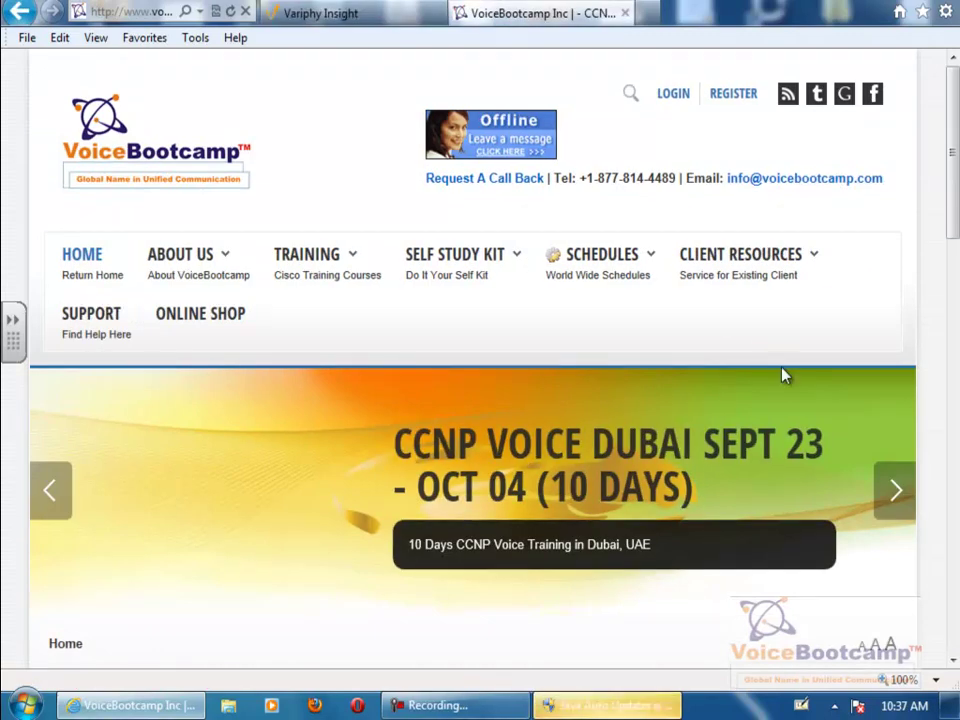
pyautogui.moveTo(607, 285)
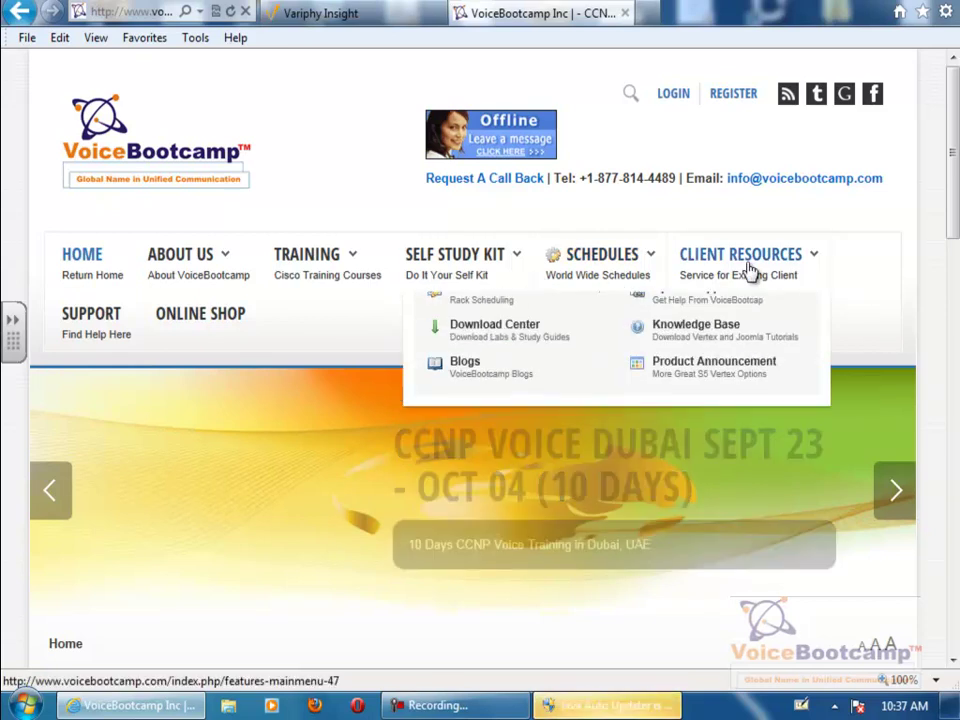
pyautogui.moveTo(716, 285)
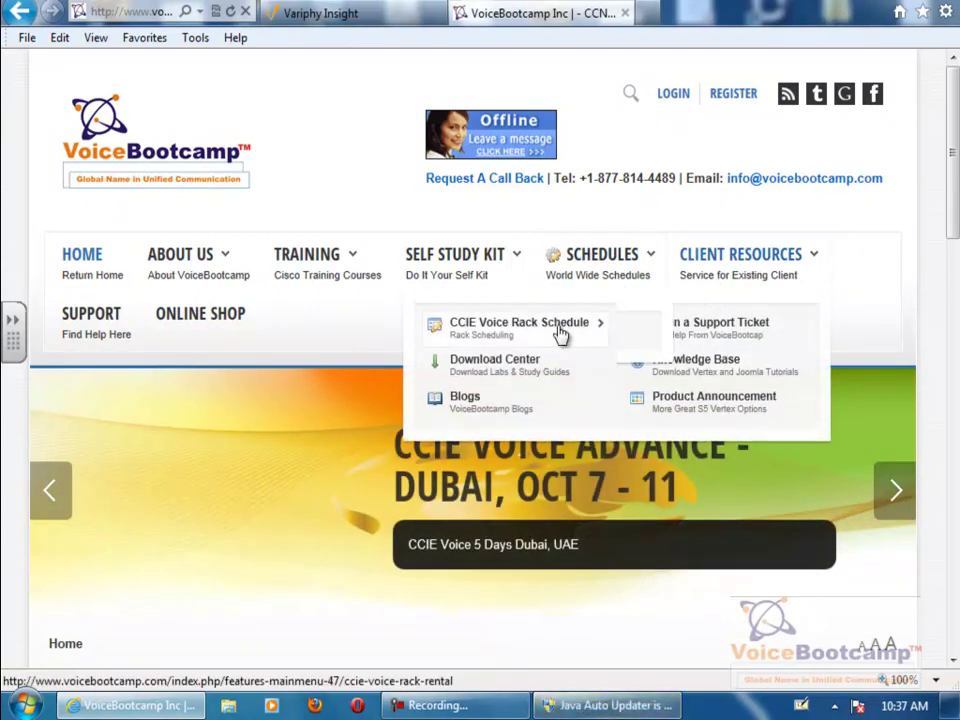
pyautogui.moveTo(548, 337)
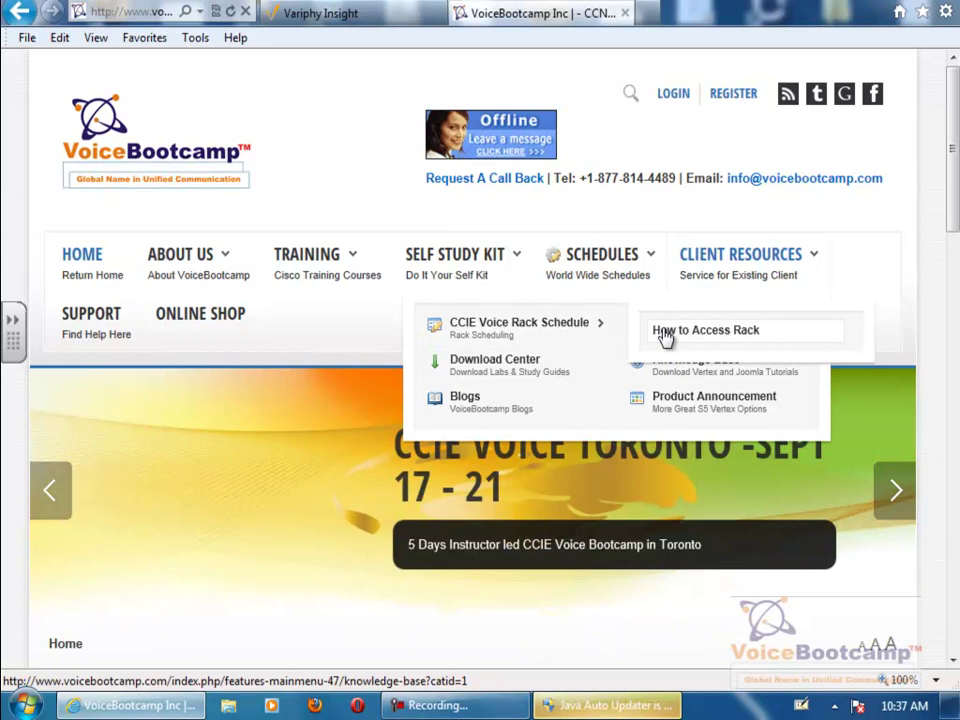
pyautogui.click(667, 337)
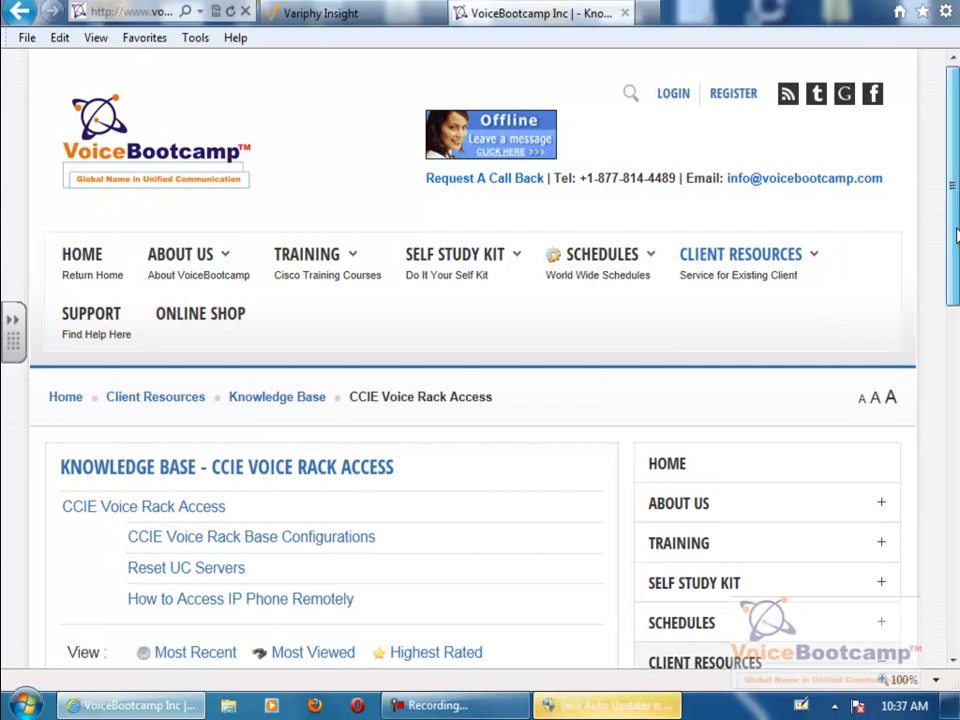
# - Open the How to Access IP Phone Remotely article and highlight step 1's wording
pyautogui.moveTo(955, 239); pyautogui.dragTo(955, 286)
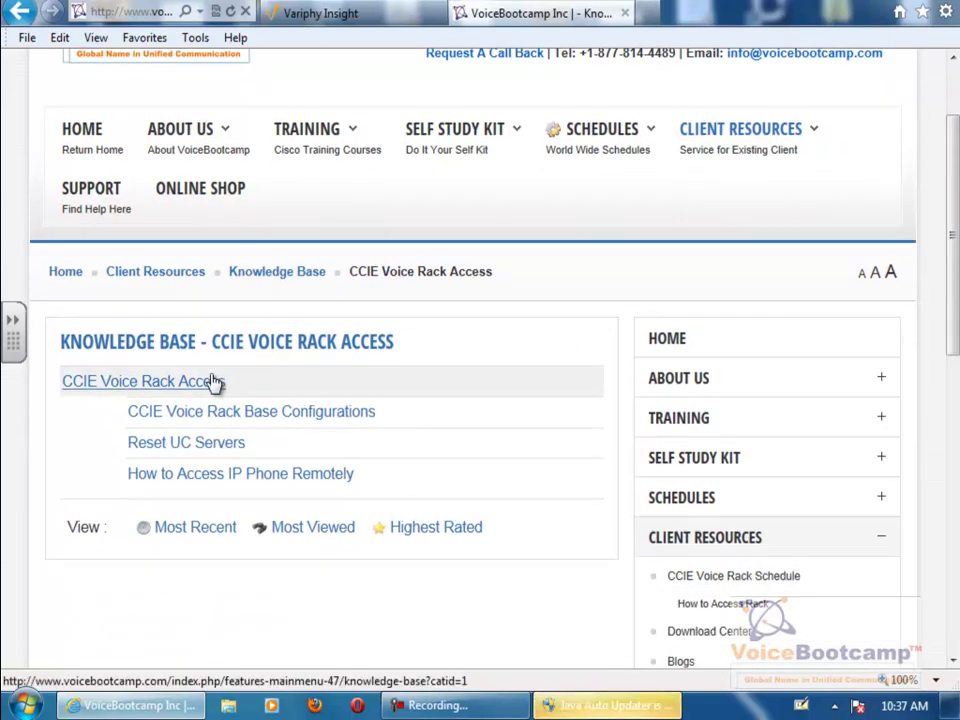
pyautogui.click(176, 478)
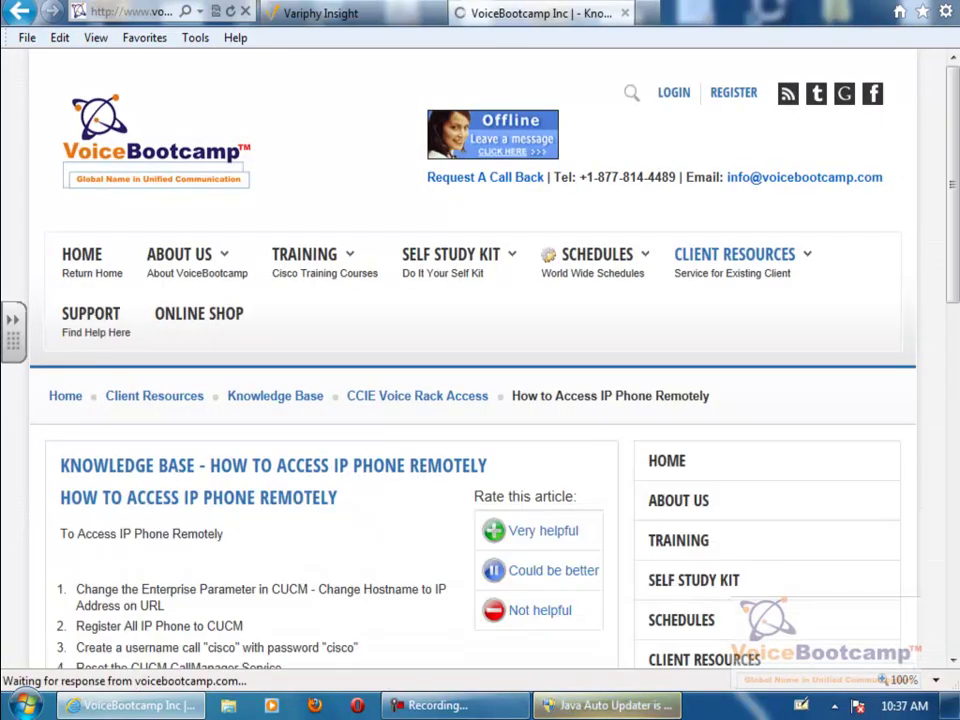
pyautogui.scroll(-5, 808, 385)
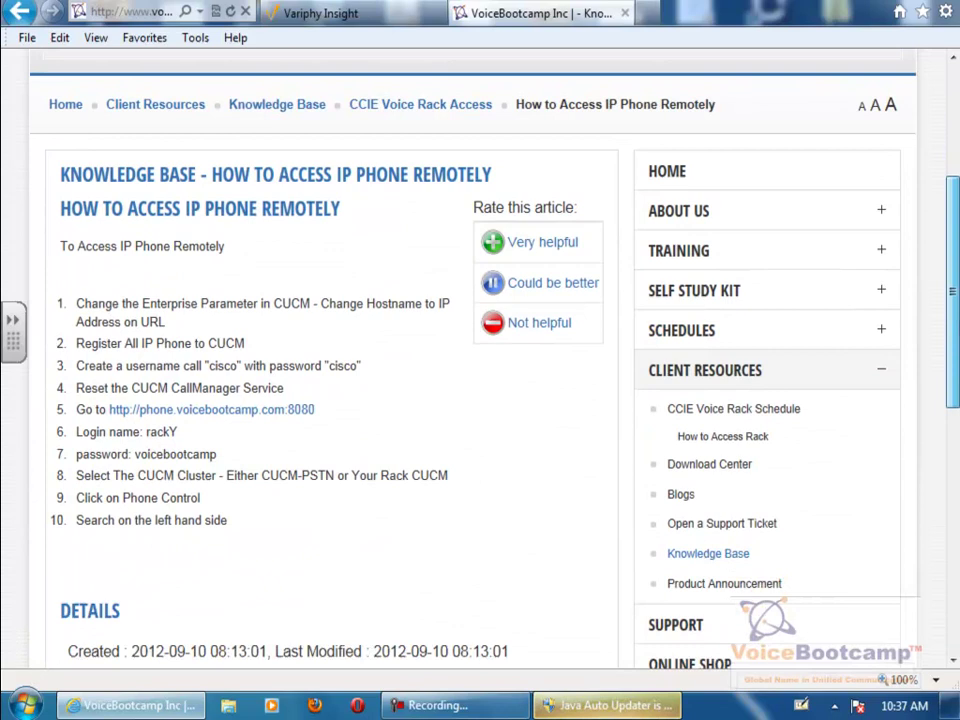
pyautogui.moveTo(64, 270); pyautogui.dragTo(266, 502)
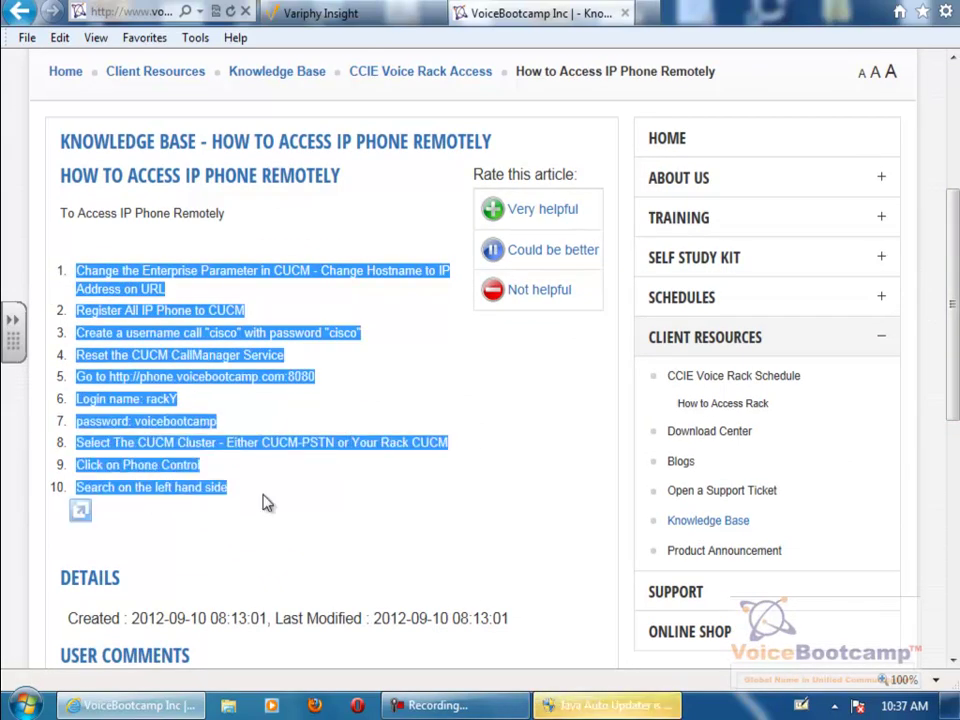
pyautogui.click(266, 502)
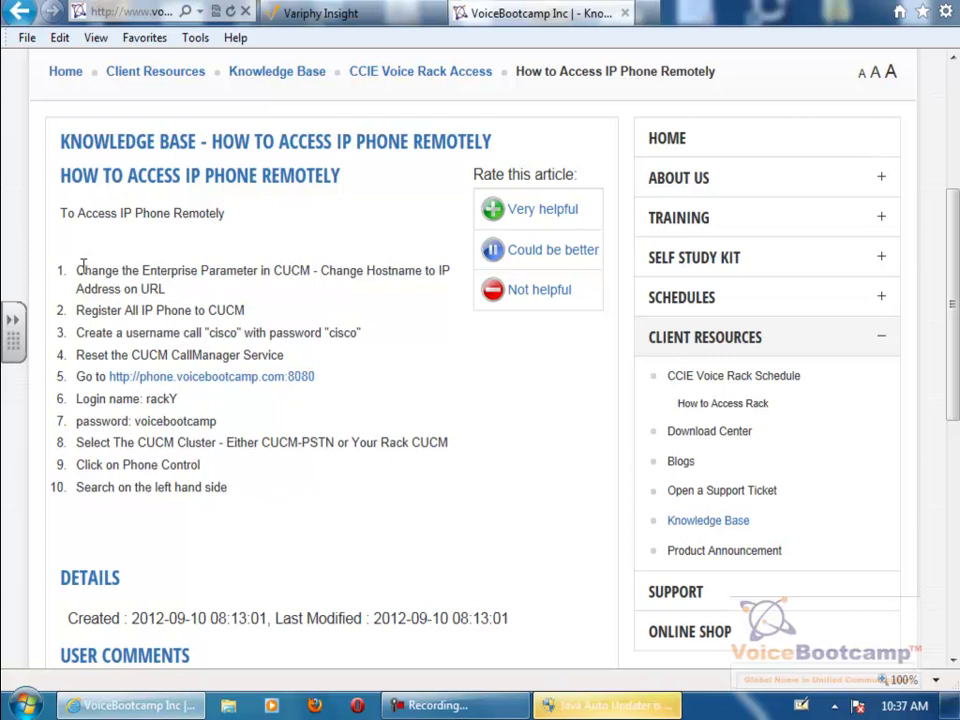
pyautogui.moveTo(82, 266); pyautogui.dragTo(141, 288)
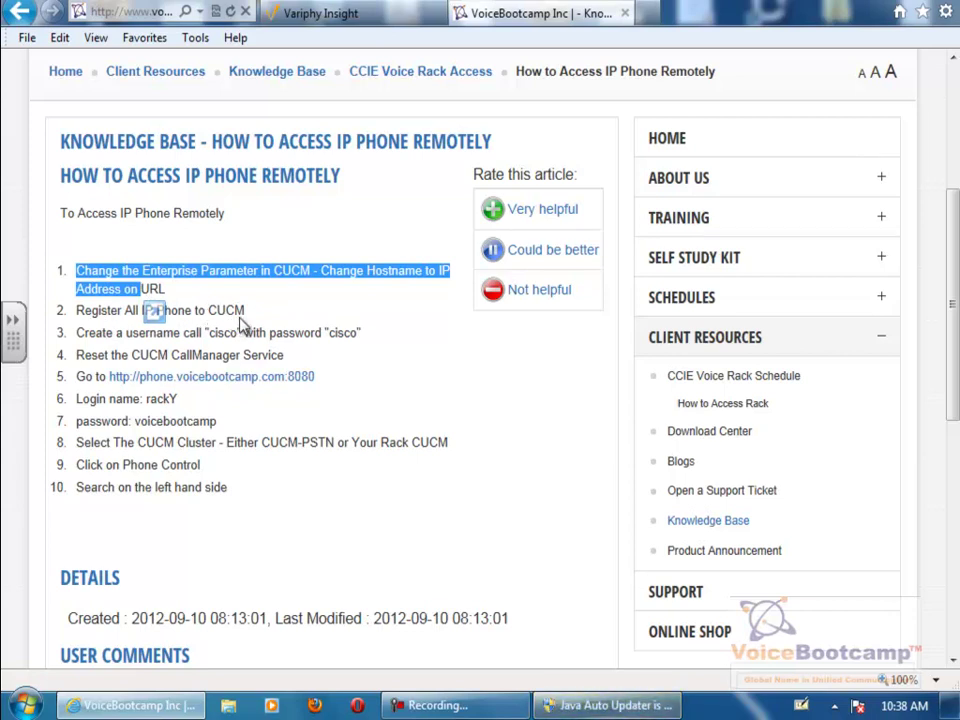
pyautogui.click(645, 12)
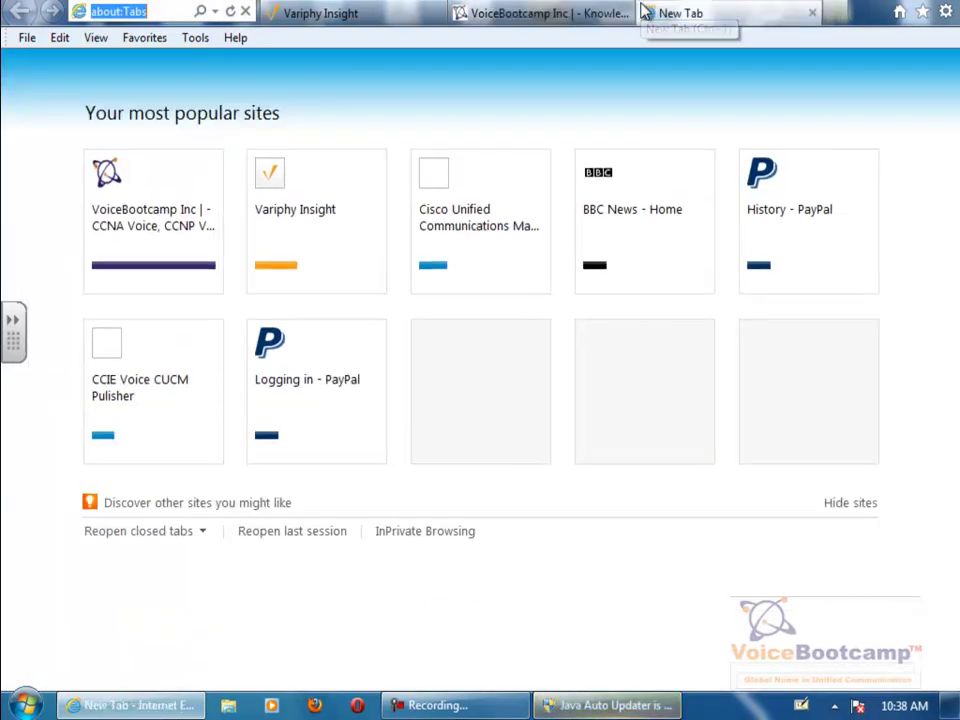
pyautogui.write('https://14')
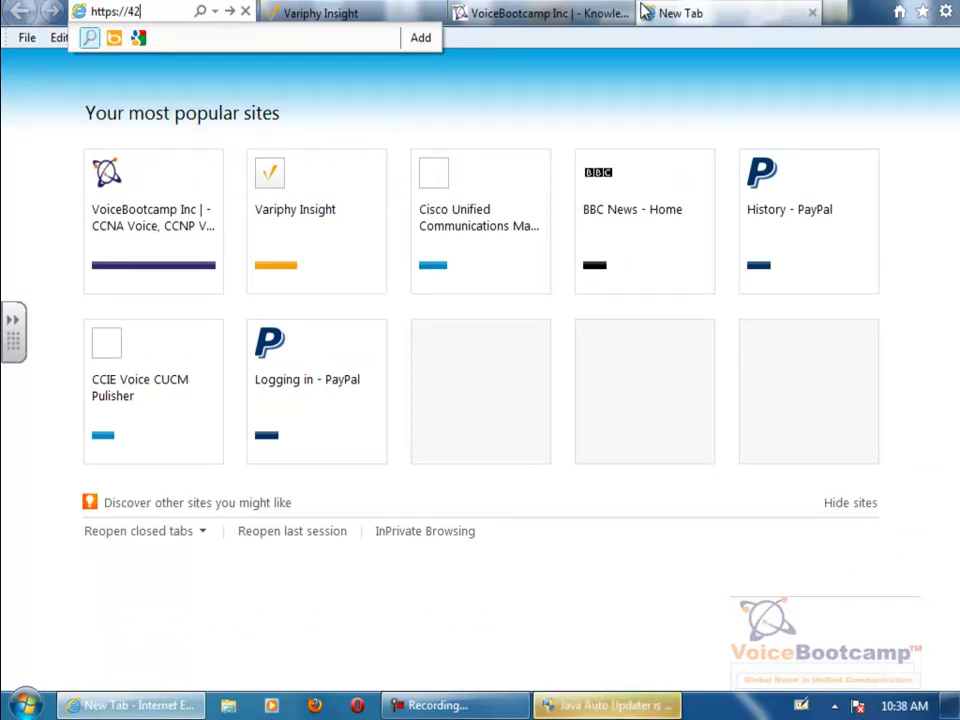
pyautogui.write('2.11.64.11')
pyautogui.press('Return')
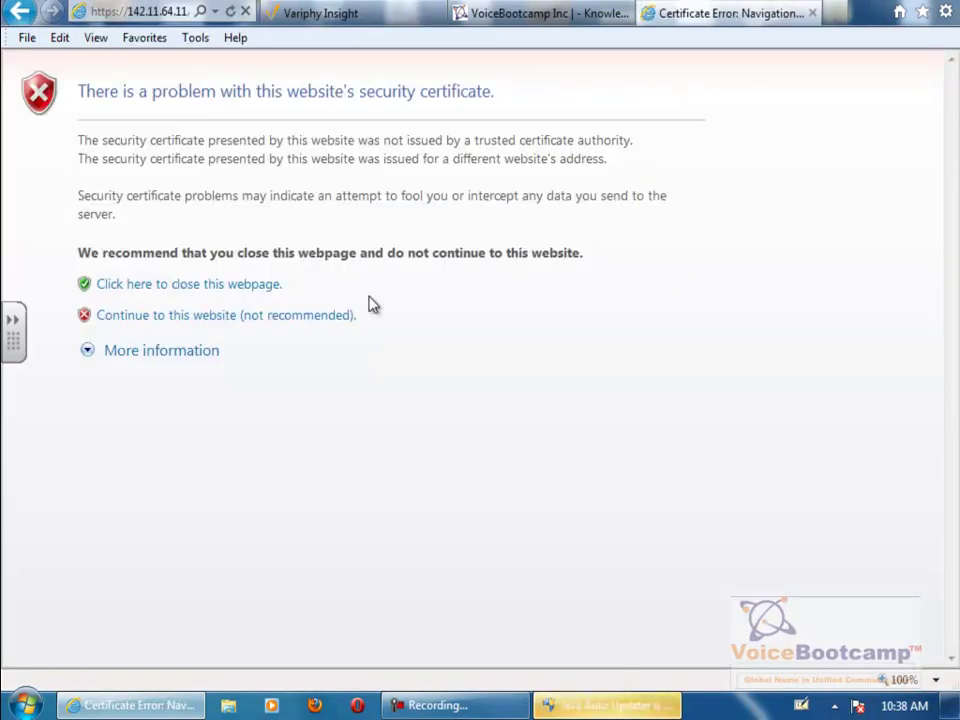
pyautogui.click(232, 316)
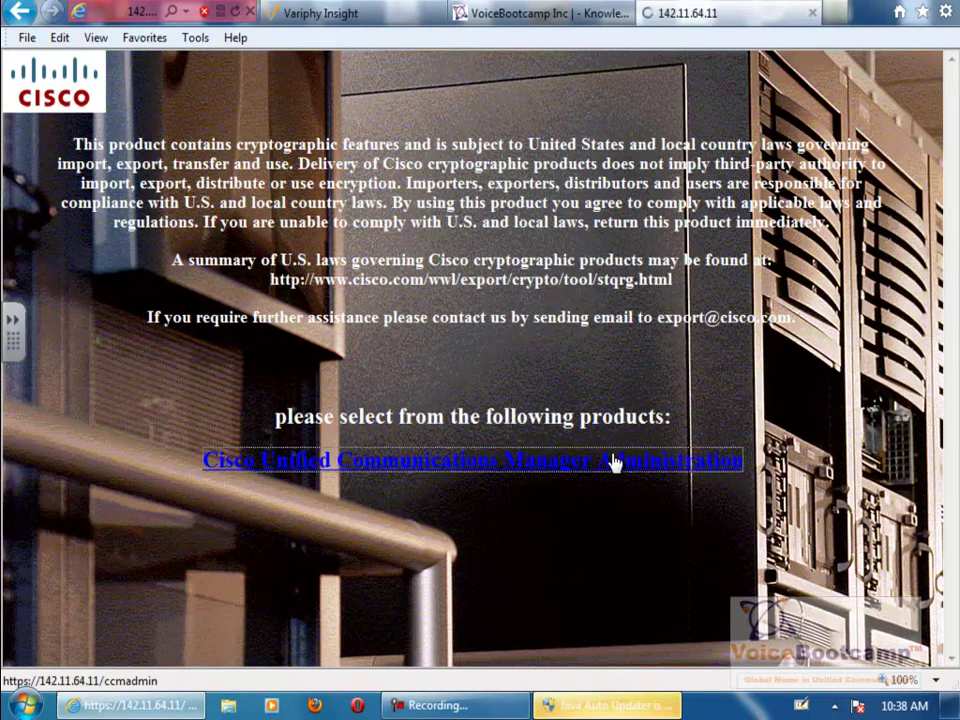
pyautogui.click(615, 461)
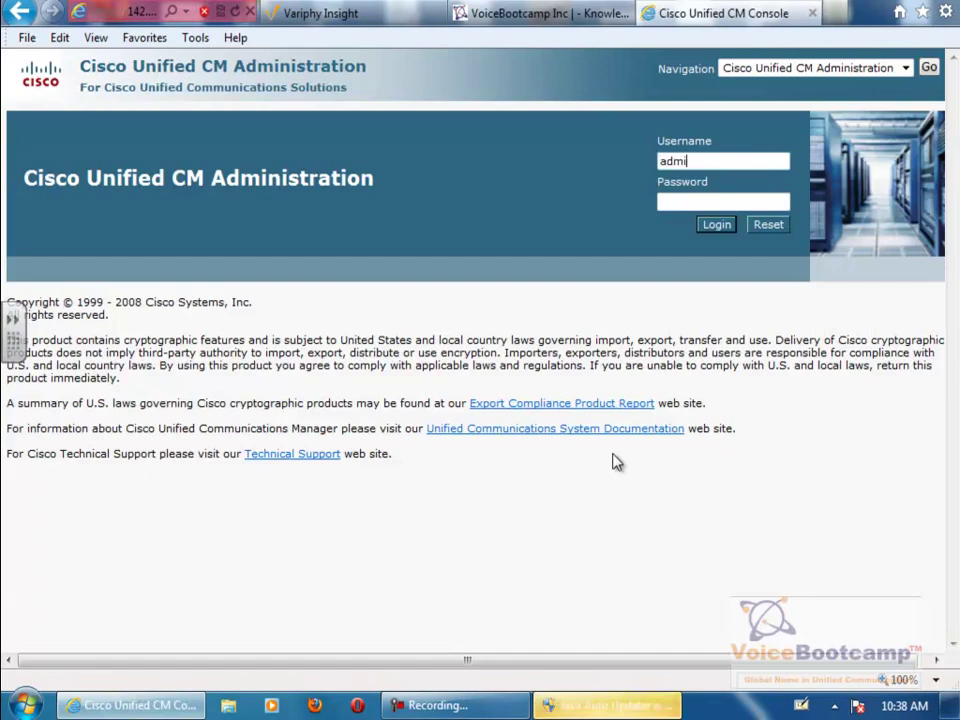
pyautogui.write('administrator')
pyautogui.press('Tab')
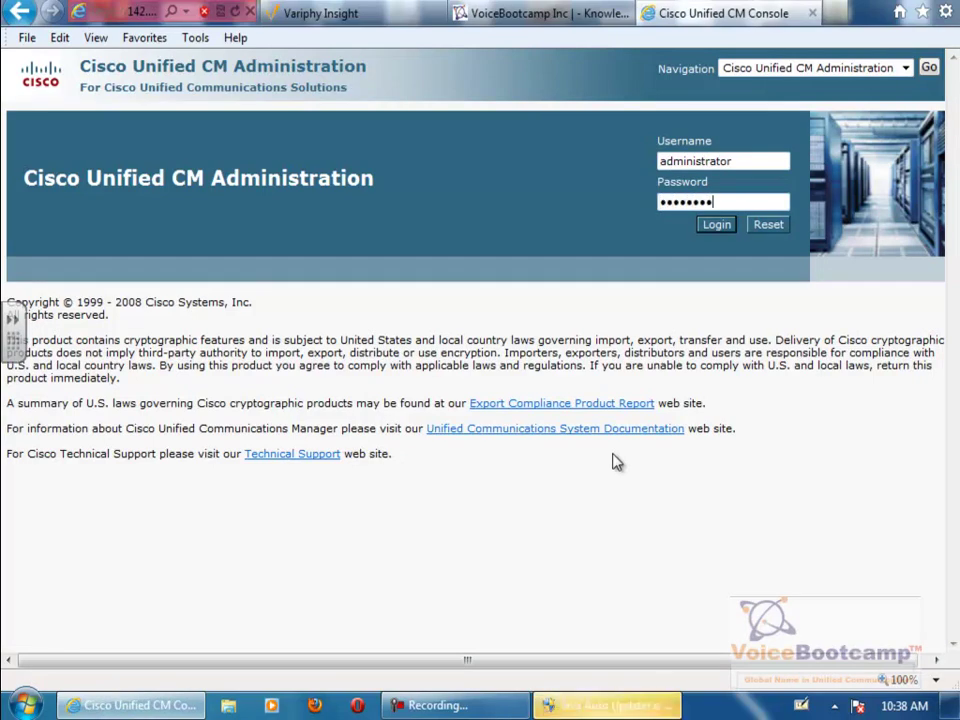
pyautogui.click(714, 226)
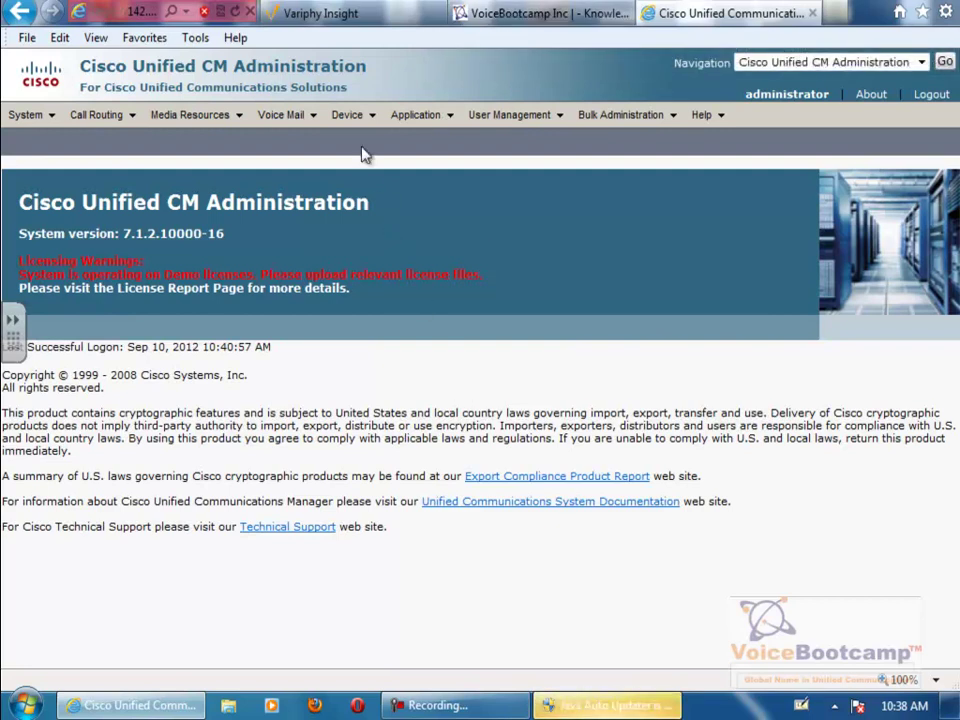
pyautogui.click(25, 114)
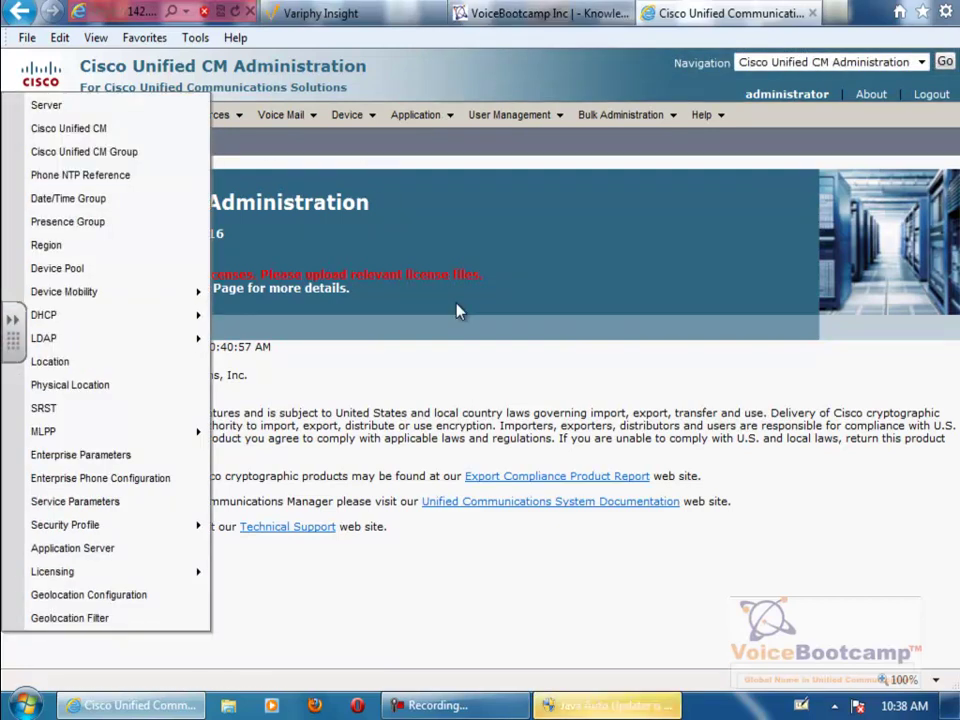
pyautogui.click(480, 14)
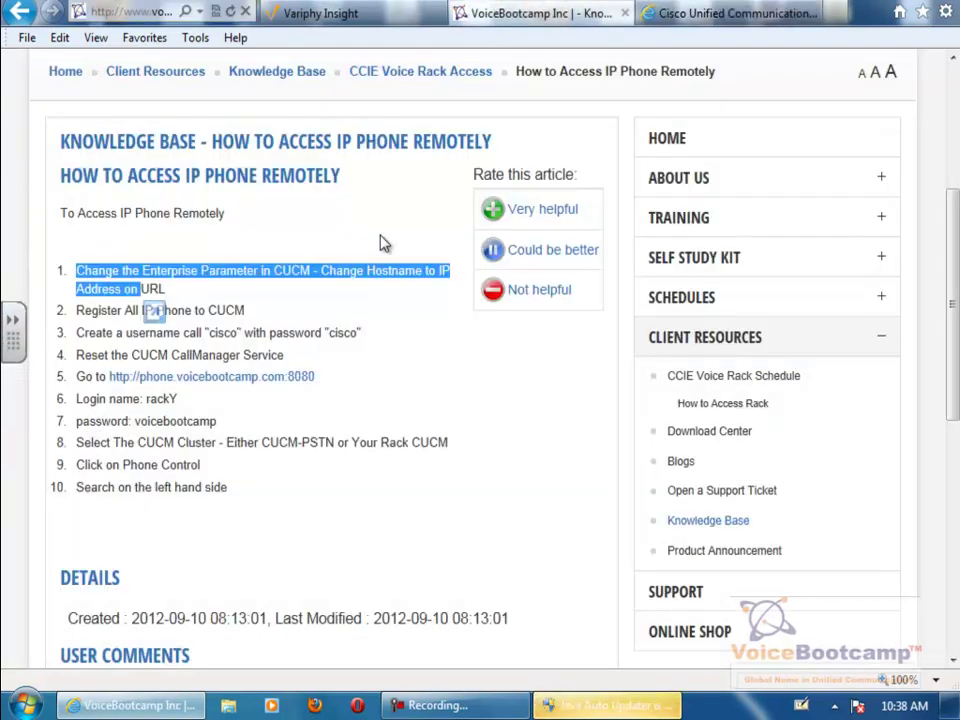
pyautogui.click(225, 347)
pyautogui.moveTo(76, 270); pyautogui.dragTo(280, 271)
pyautogui.click(240, 318)
pyautogui.moveTo(240, 316); pyautogui.dragTo(112, 325)
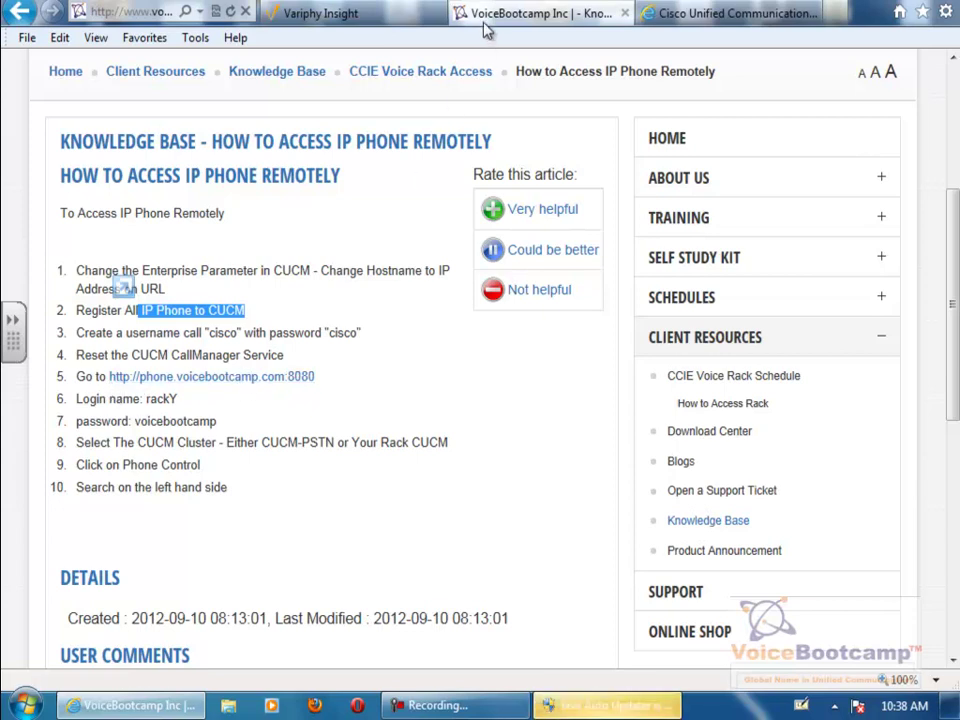
pyautogui.click(730, 13)
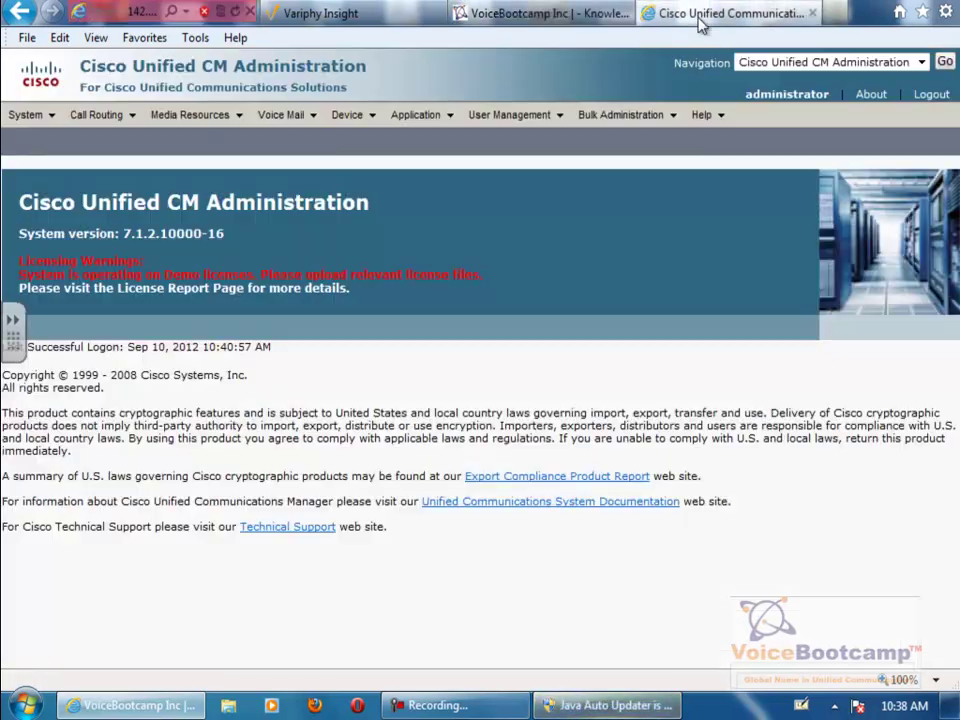
# - Open System > Enterprise Parameters and select 142.11.64.11 in the URL Authentication value
pyautogui.click(30, 116)
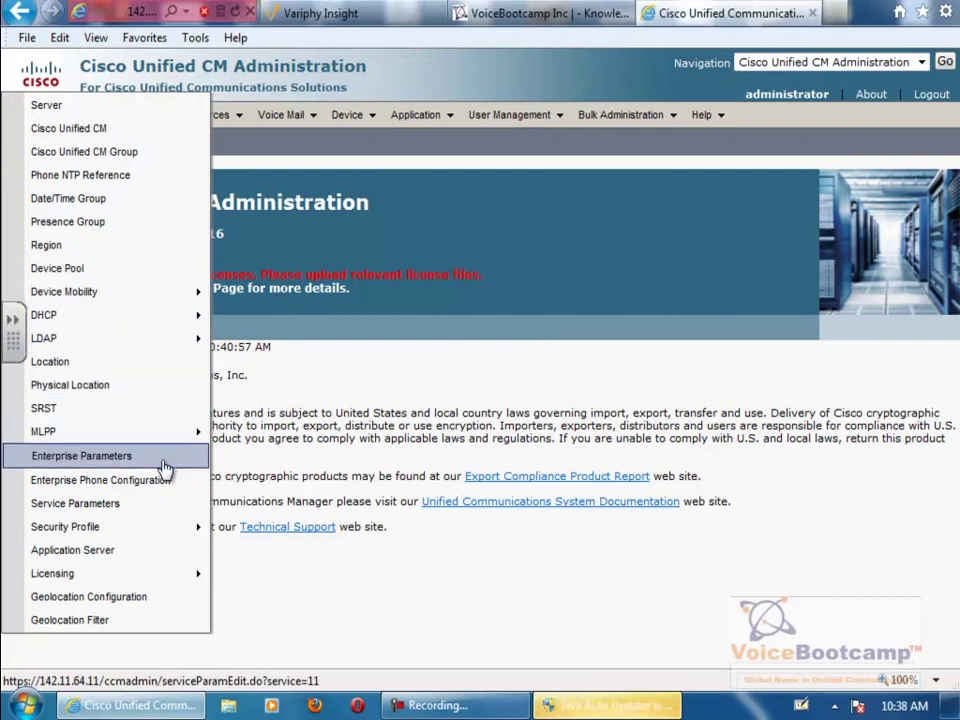
pyautogui.click(165, 469)
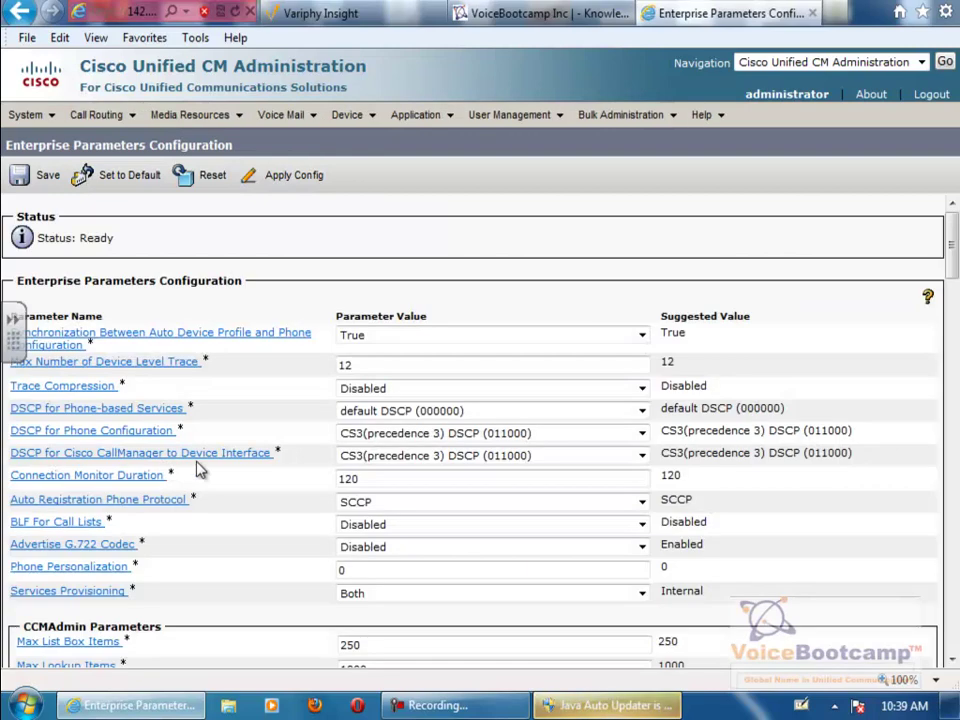
pyautogui.moveTo(953, 222); pyautogui.dragTo(953, 432)
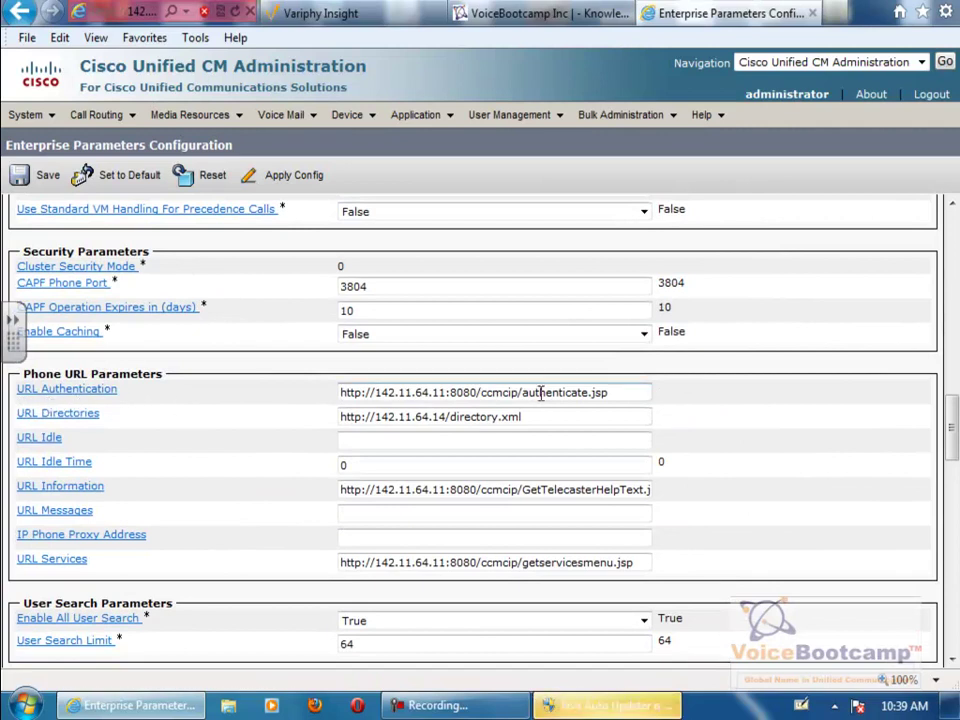
pyautogui.doubleClick(440, 393)
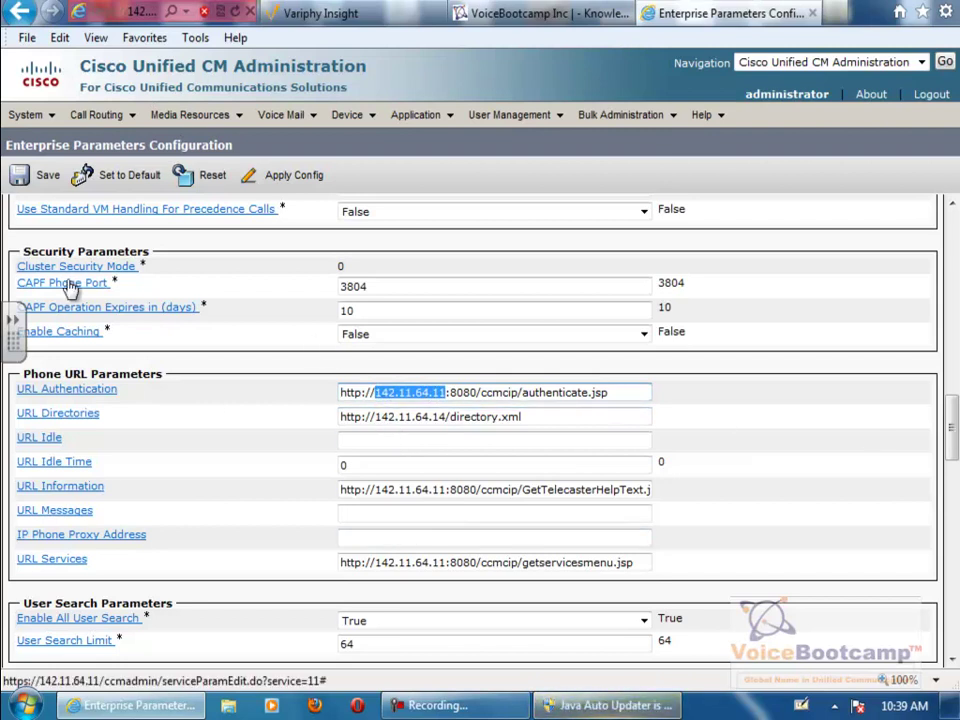
pyautogui.moveTo(954, 420); pyautogui.dragTo(954, 245)
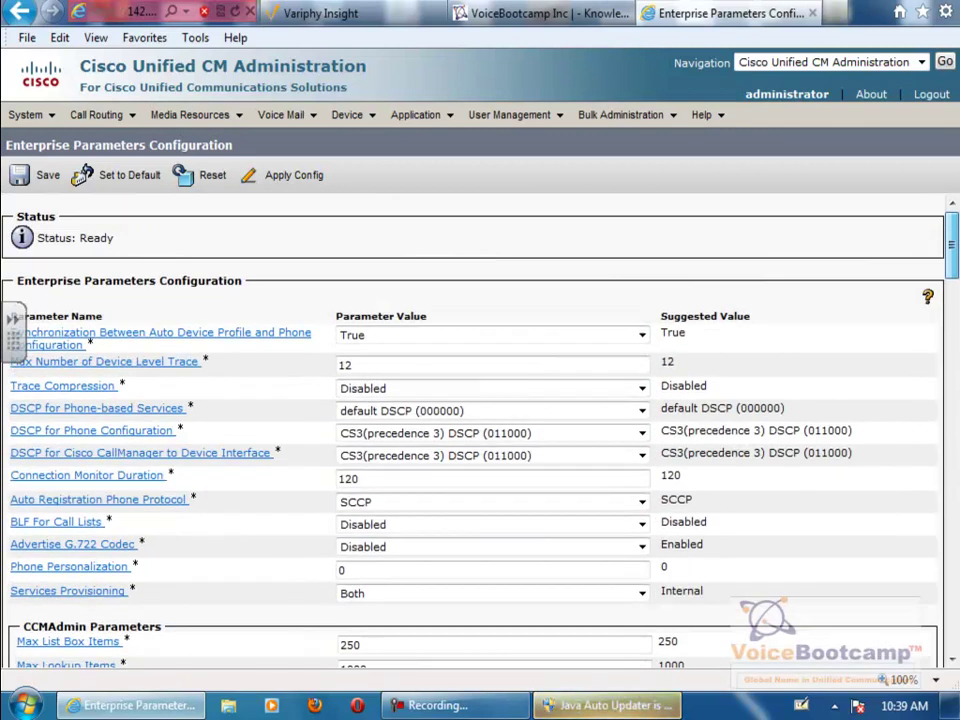
# - Find all end users and open the cisco user's configuration
pyautogui.click(515, 116)
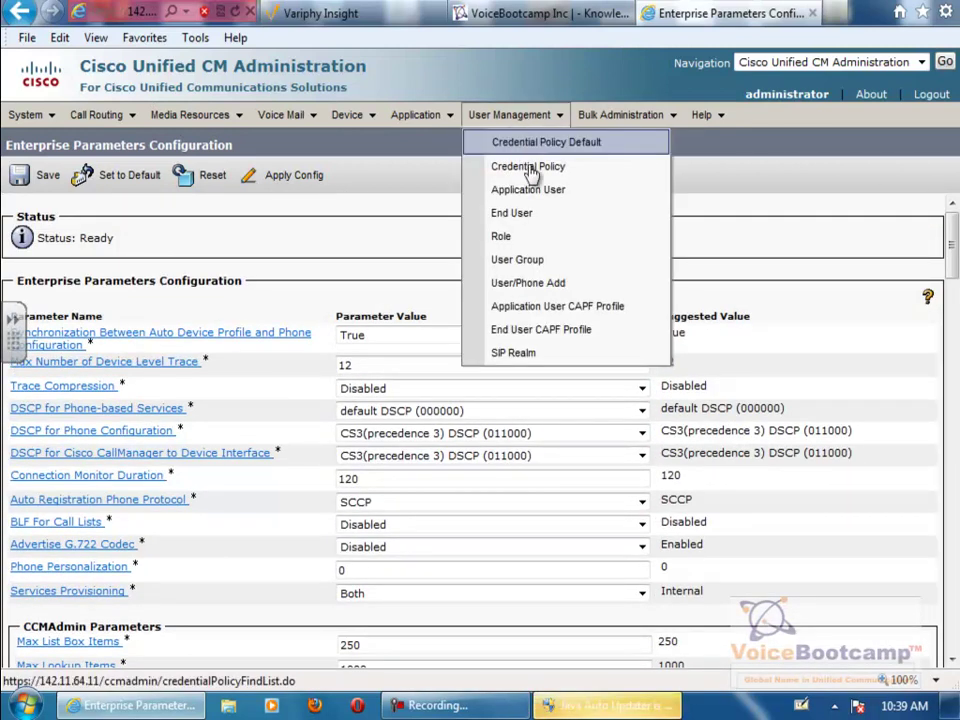
pyautogui.click(543, 229)
pyautogui.click(436, 250)
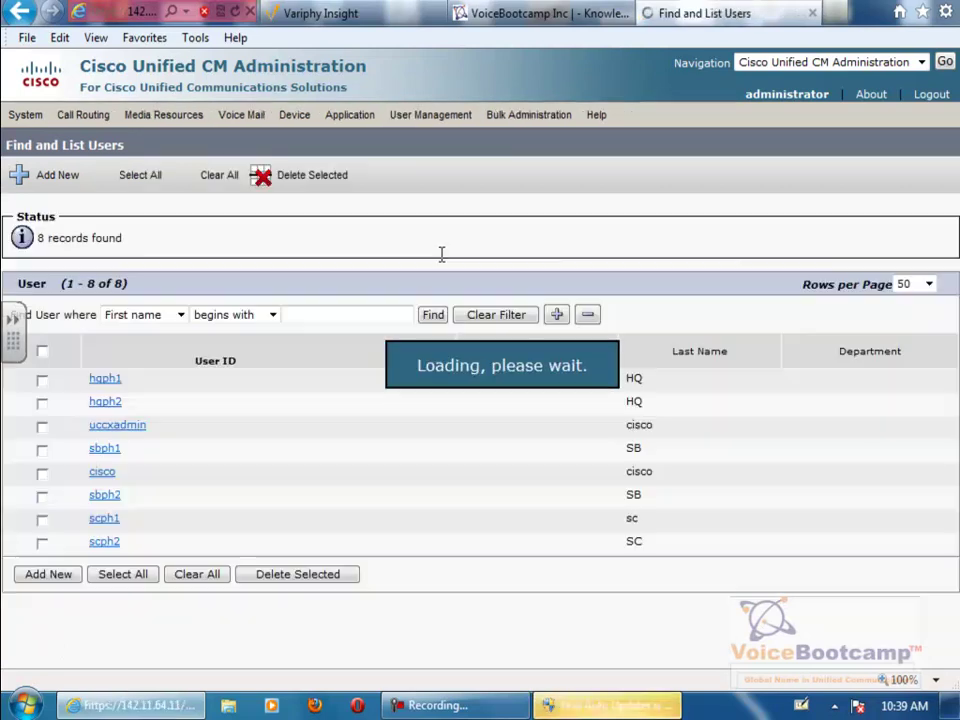
pyautogui.click(123, 462)
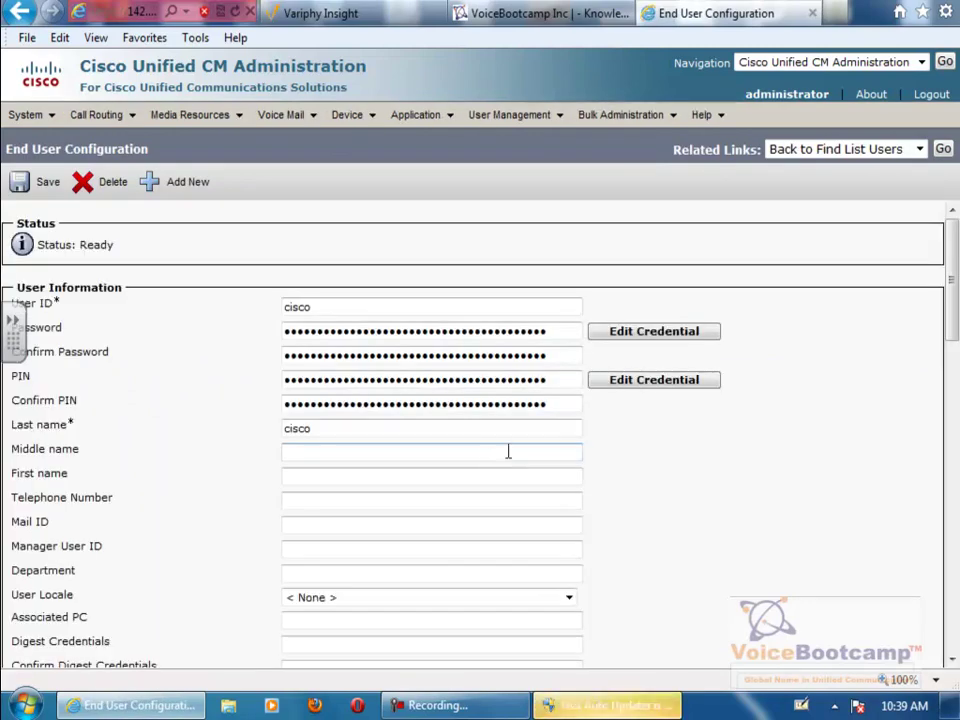
# - Review the user's controlled SEP phones and Permissions Information groups
pyautogui.scroll(-5, 955, 258)
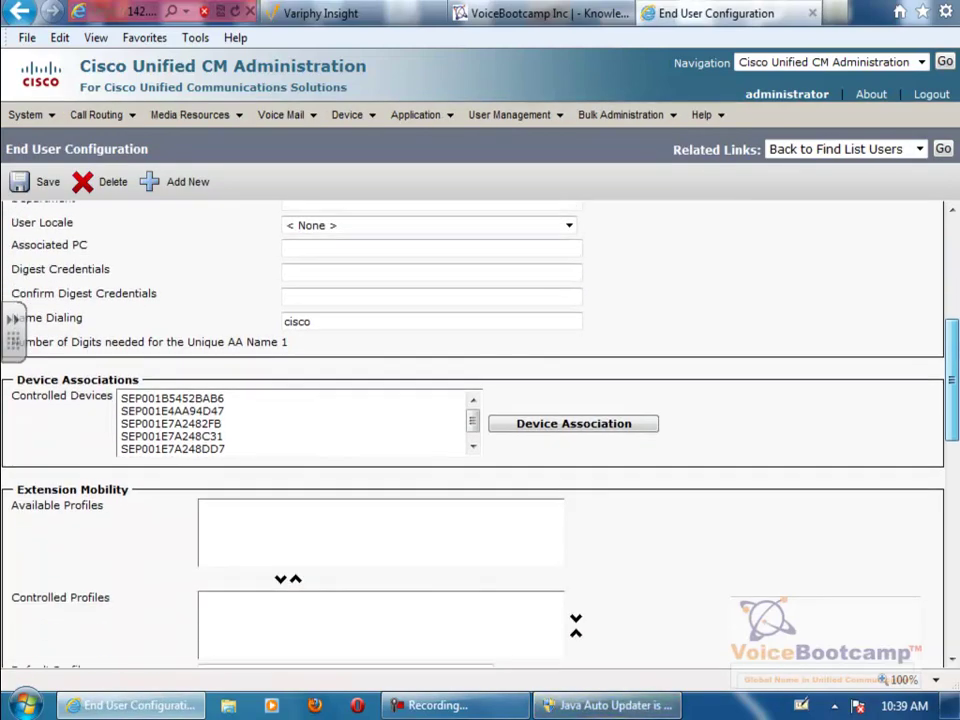
pyautogui.moveTo(219, 398); pyautogui.dragTo(198, 460)
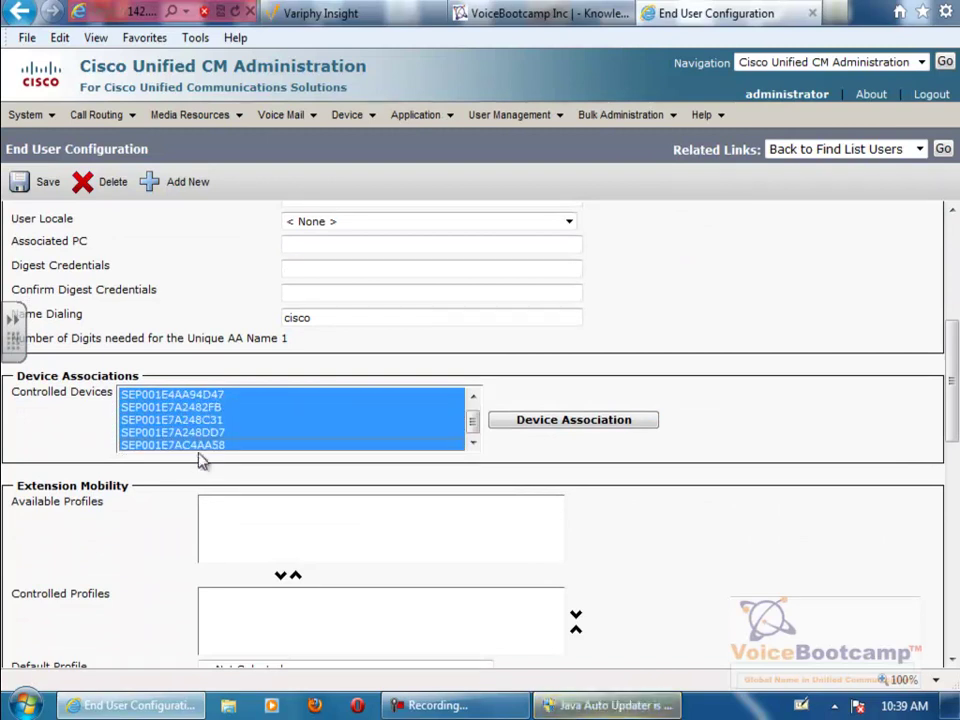
pyautogui.click(569, 424)
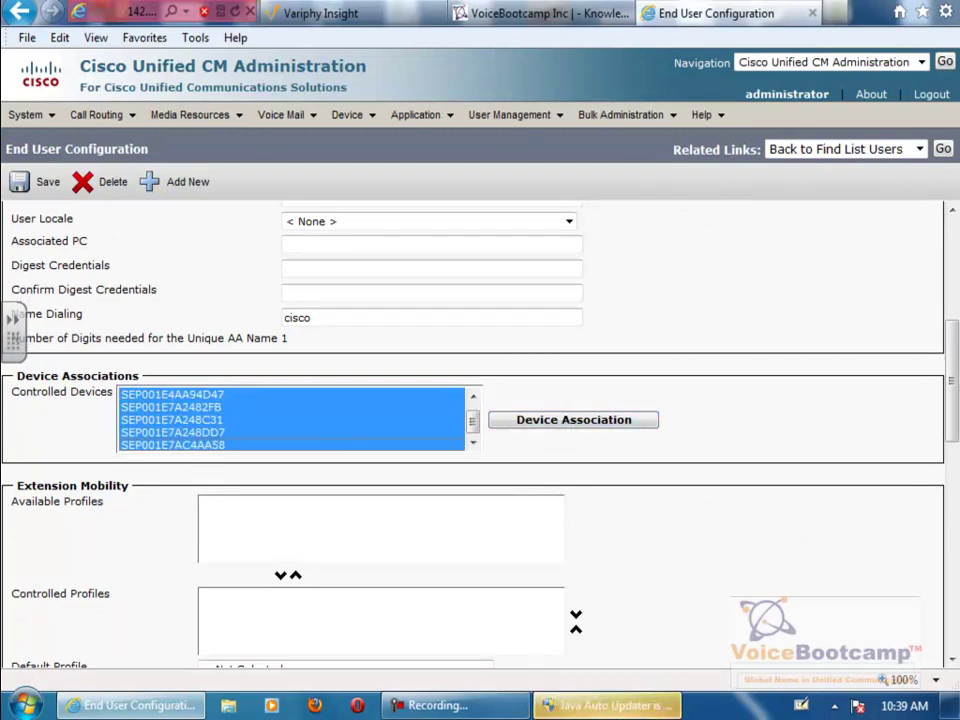
pyautogui.moveTo(953, 390); pyautogui.dragTo(953, 580)
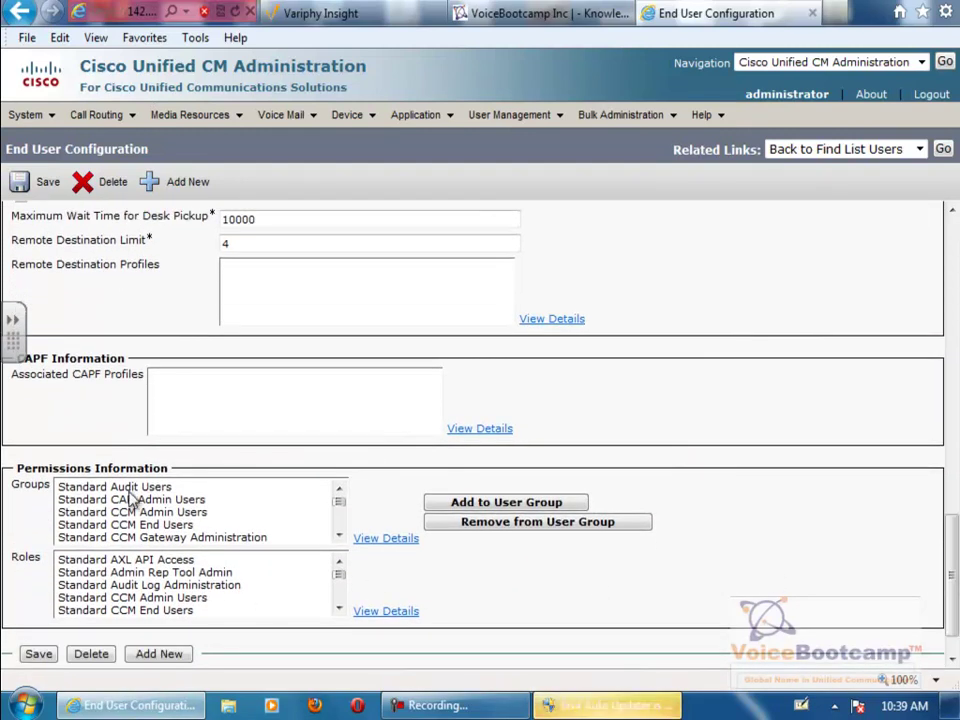
pyautogui.moveTo(133, 497); pyautogui.dragTo(150, 572)
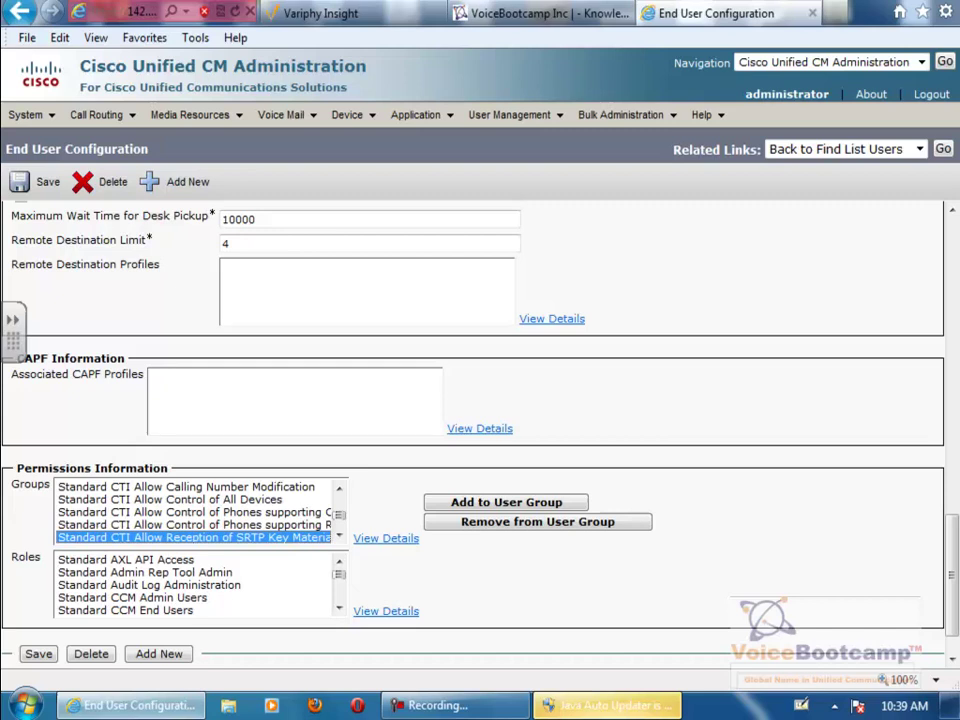
pyautogui.moveTo(953, 535); pyautogui.dragTo(957, 148)
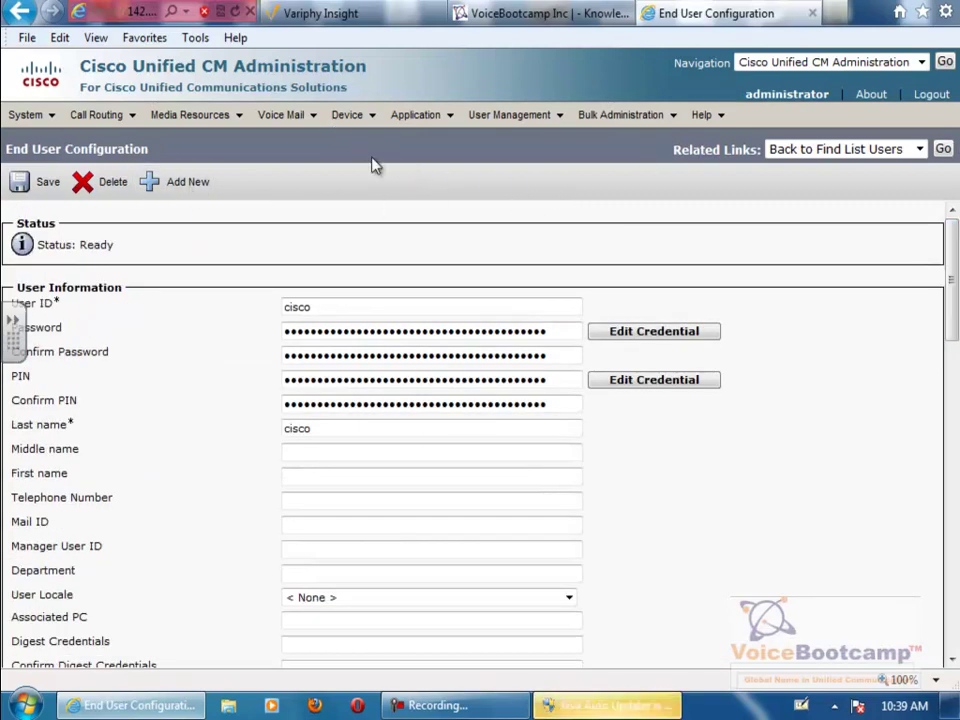
# - Find all 9 phones under Device > Phone and open HQ Phone 1's page at 142.101.64.29
pyautogui.click(349, 120)
pyautogui.click(388, 214)
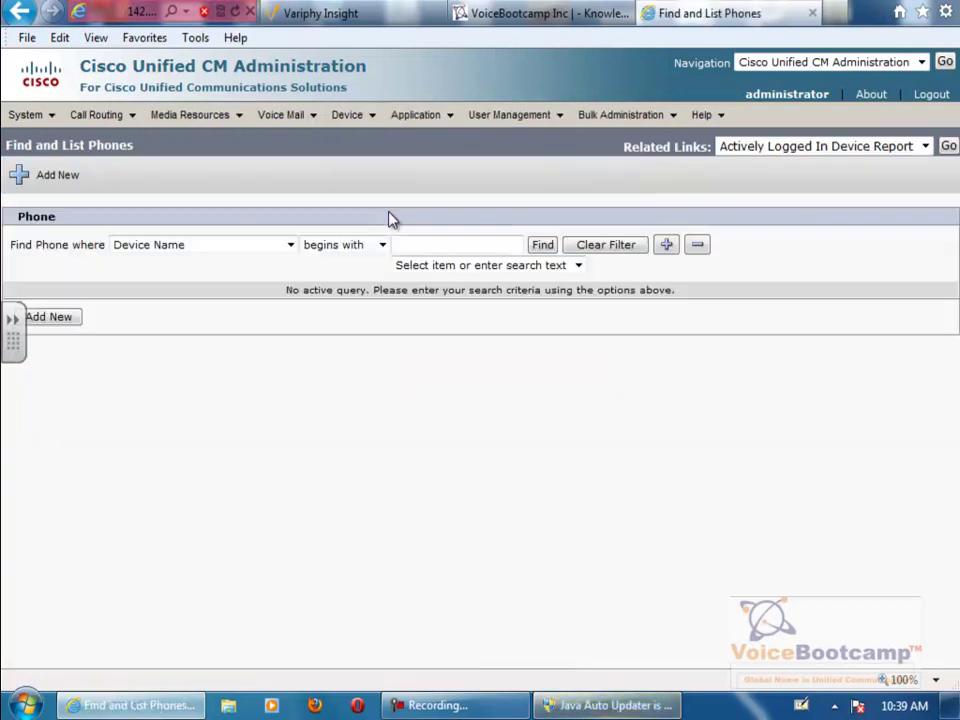
pyautogui.click(542, 247)
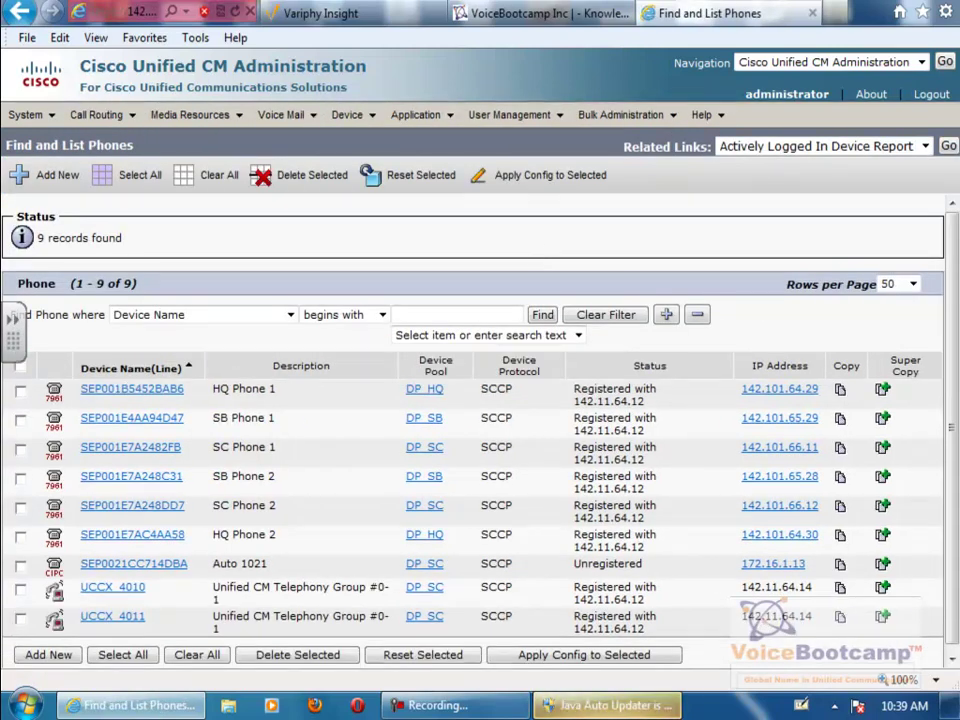
pyautogui.moveTo(955, 343); pyautogui.dragTo(955, 355)
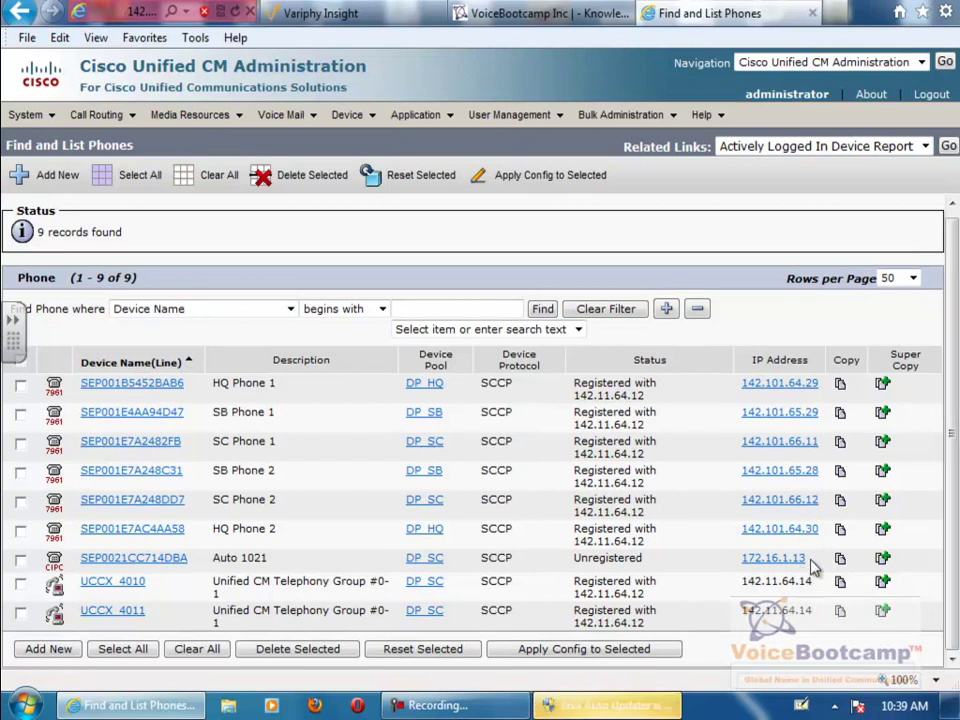
pyautogui.click(801, 386)
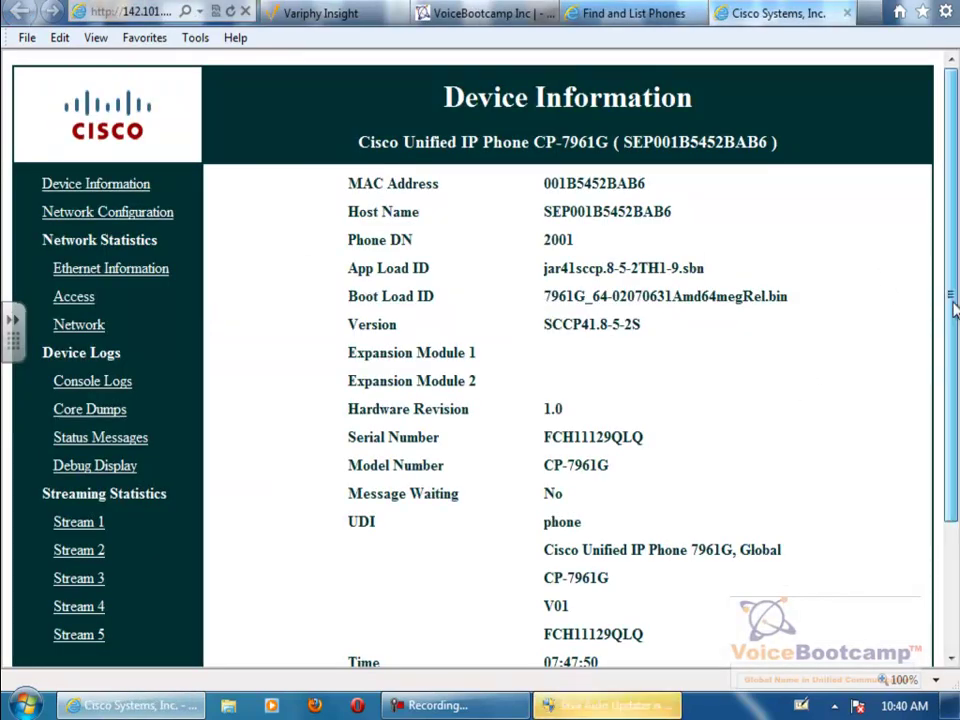
# - Show the phone's Network Configuration and highlight the Information through Services URL rows
pyautogui.moveTo(953, 296)
pyautogui.mouseDown()
pyautogui.moveTo(953, 421)
pyautogui.moveTo(953, 296)
pyautogui.mouseUp()
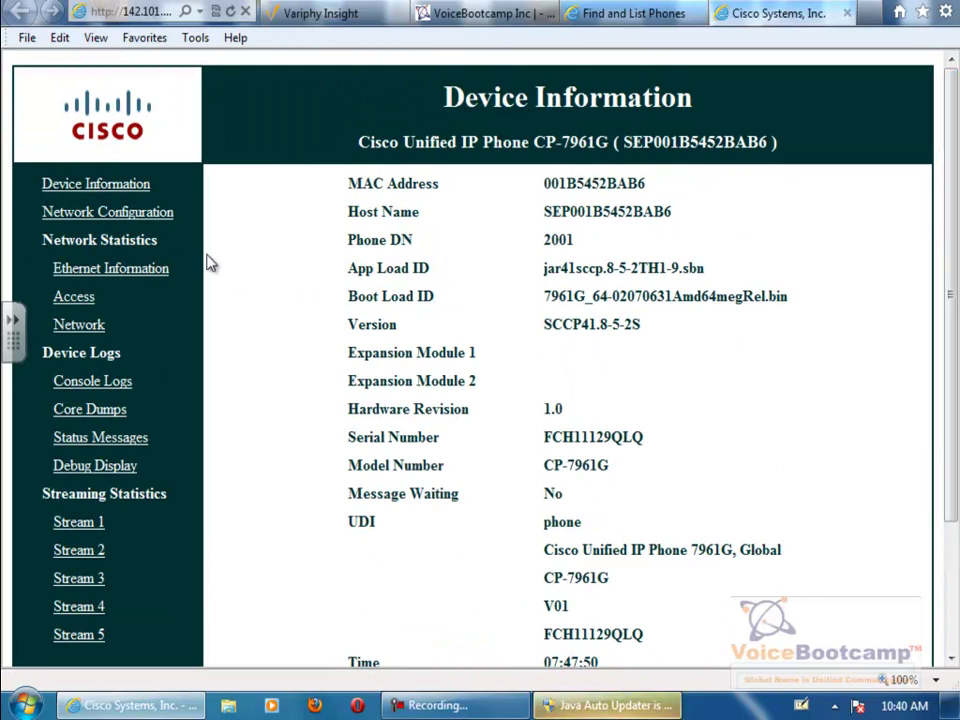
pyautogui.click(46, 212)
pyautogui.click(953, 330)
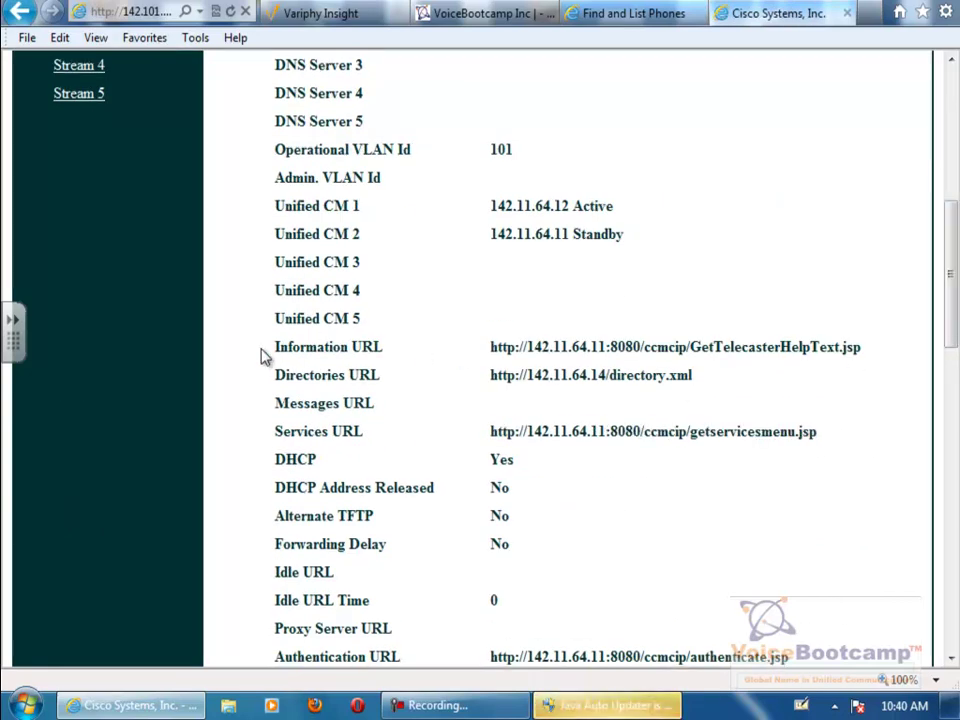
pyautogui.moveTo(266, 356); pyautogui.dragTo(558, 343)
pyautogui.click(862, 358)
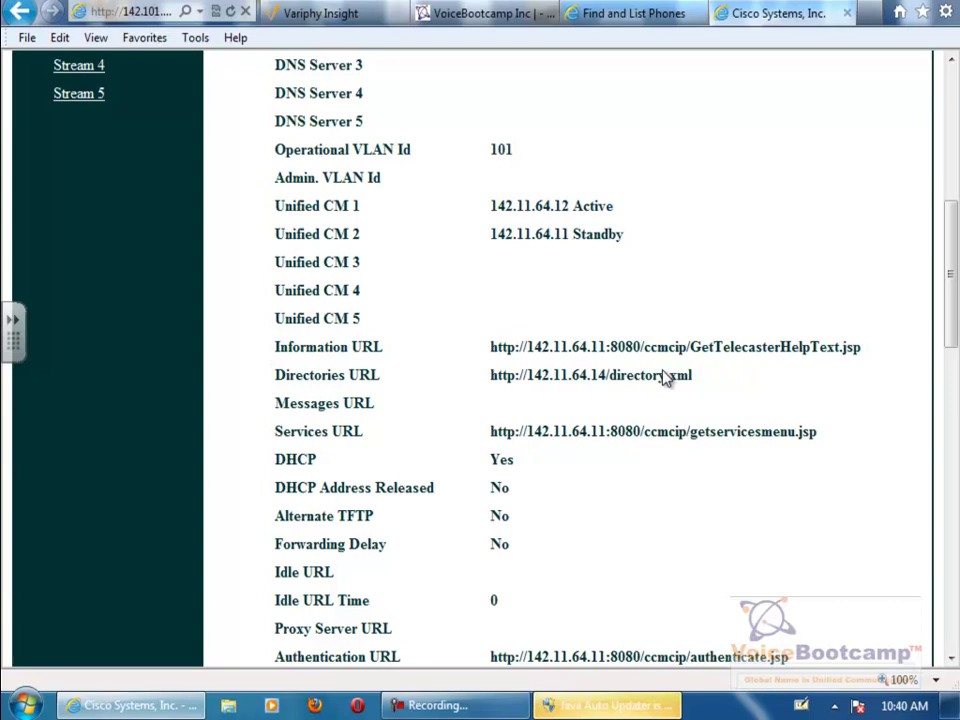
pyautogui.moveTo(274, 347); pyautogui.dragTo(846, 437)
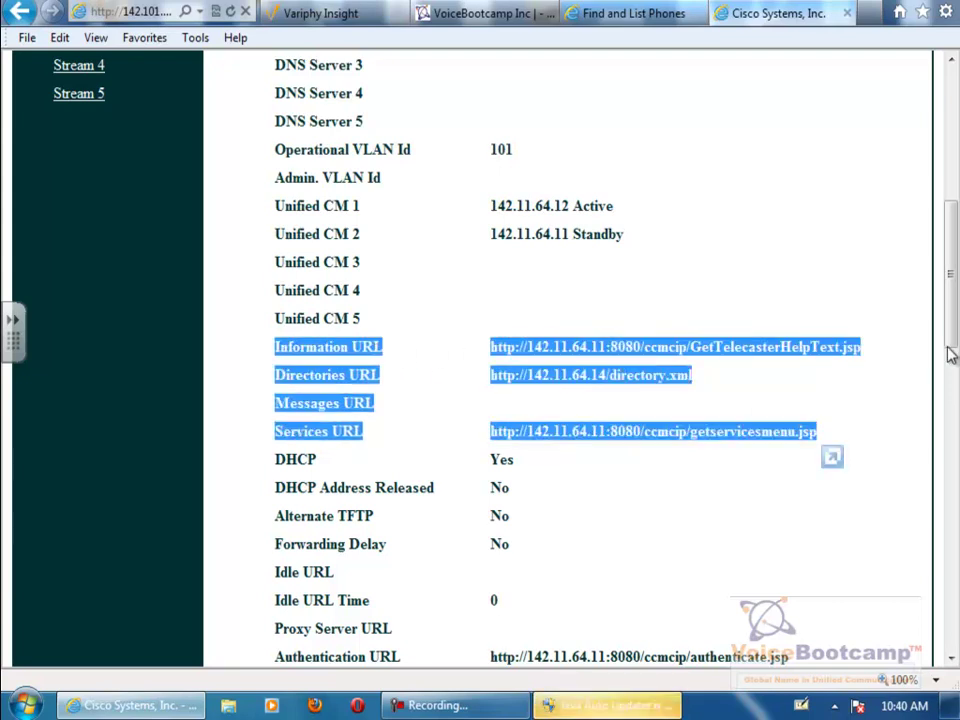
pyautogui.moveTo(952, 346); pyautogui.dragTo(953, 369)
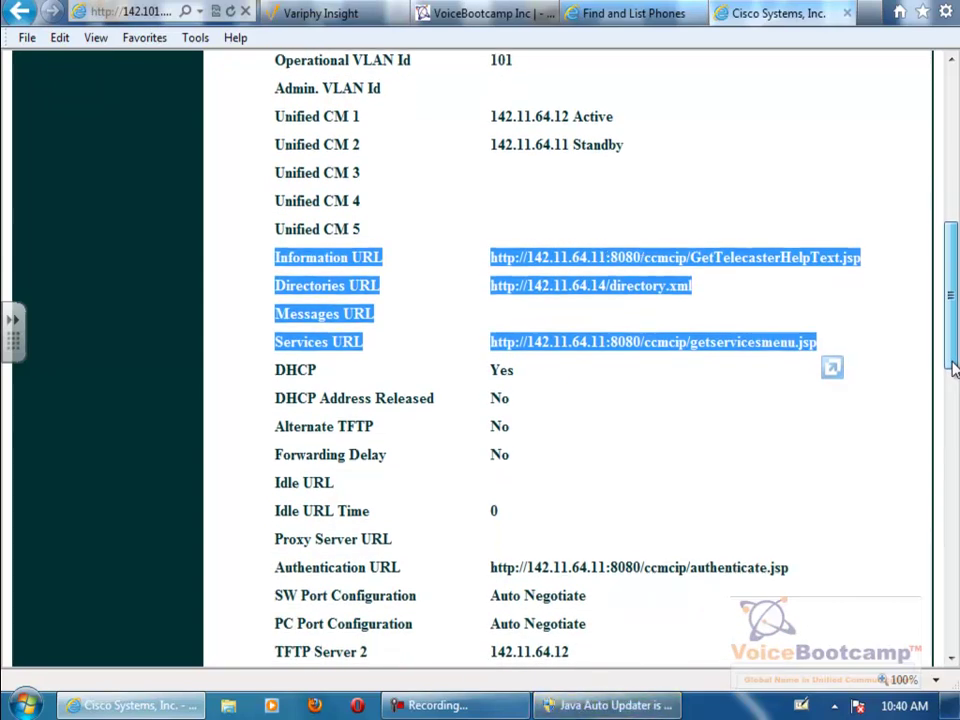
pyautogui.moveTo(952, 368); pyautogui.dragTo(953, 374)
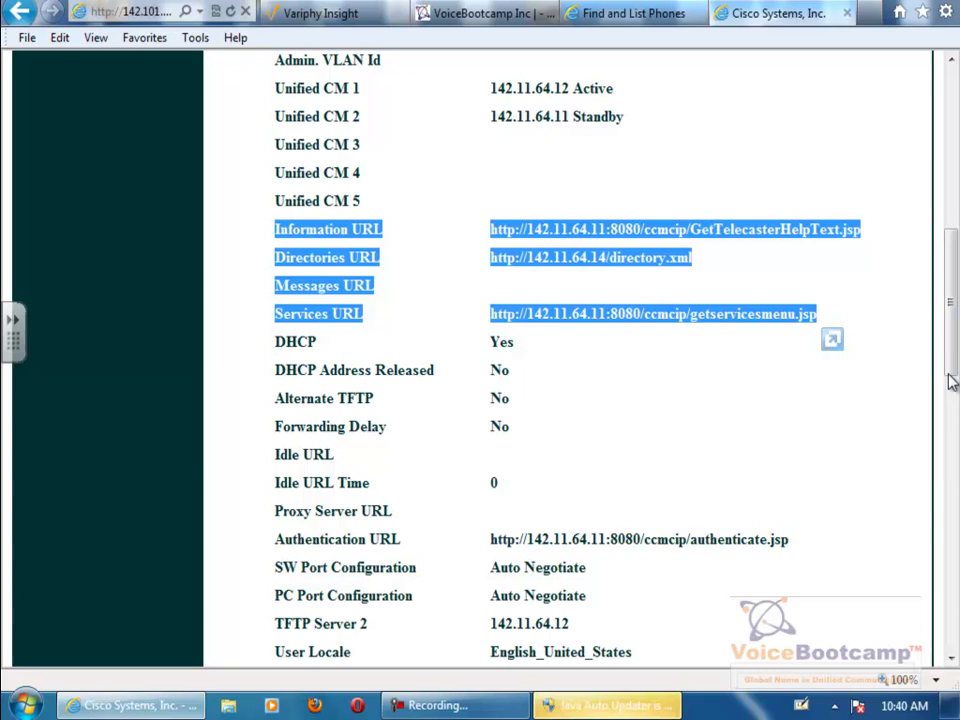
pyautogui.moveTo(826, 543); pyautogui.dragTo(308, 543)
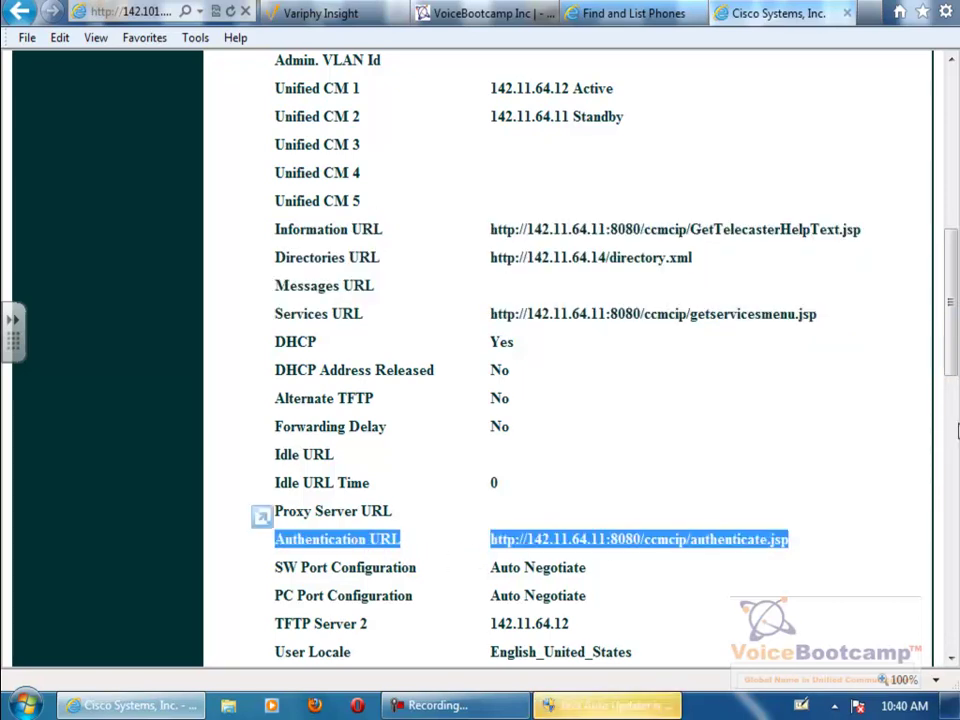
pyautogui.moveTo(955, 373); pyautogui.dragTo(955, 205)
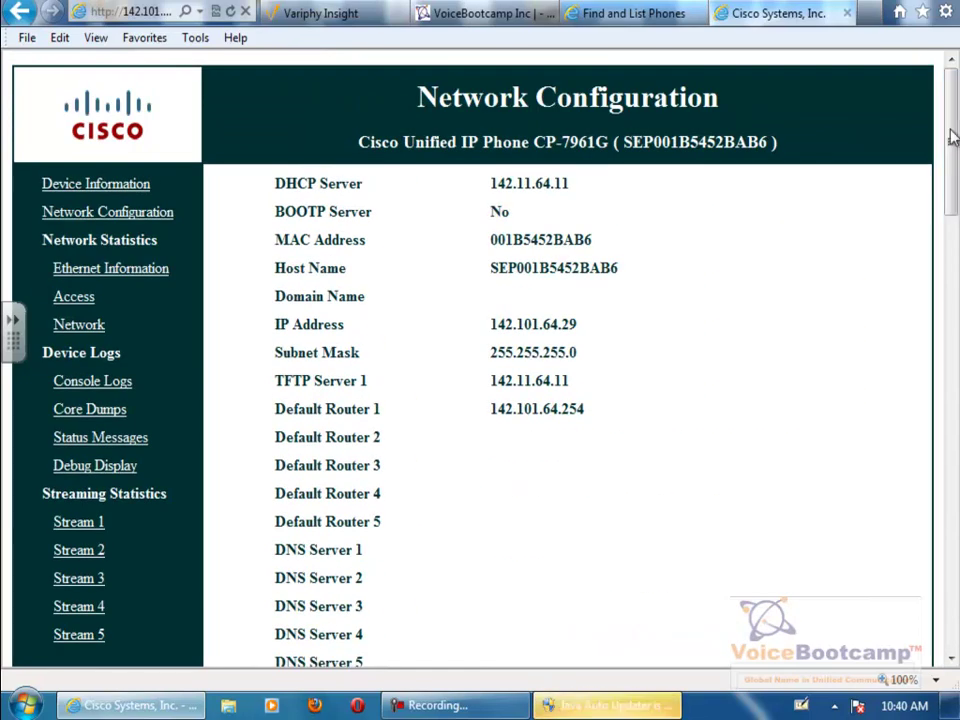
# - Open the phone.voicebootcamp.com:8080 portal from the article and try logging in with the rack account
pyautogui.click(494, 14)
pyautogui.click(283, 312)
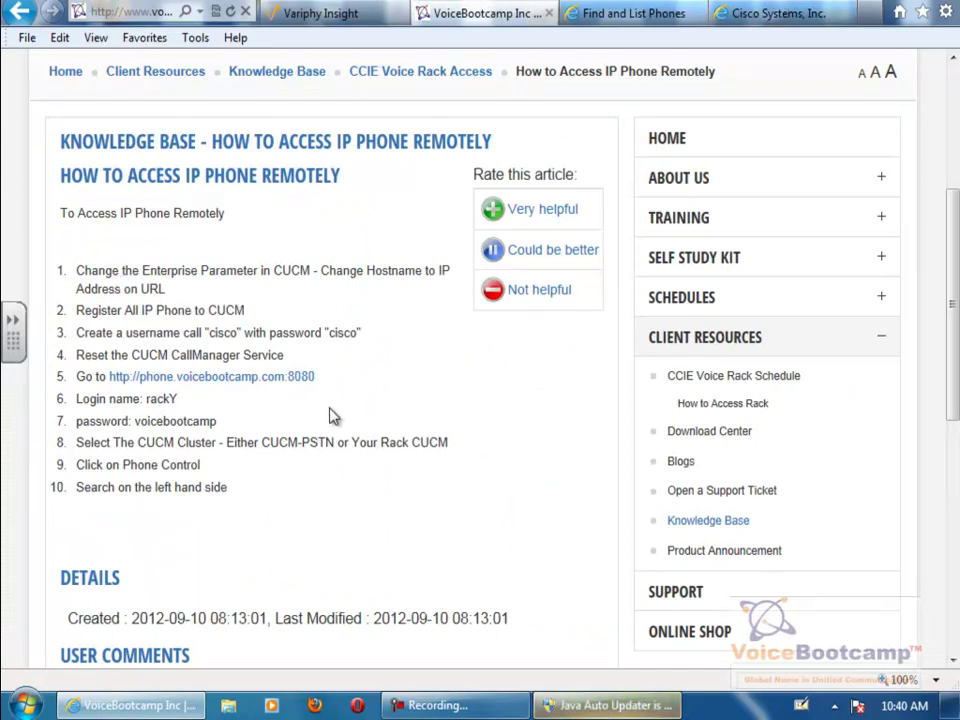
pyautogui.click(145, 378)
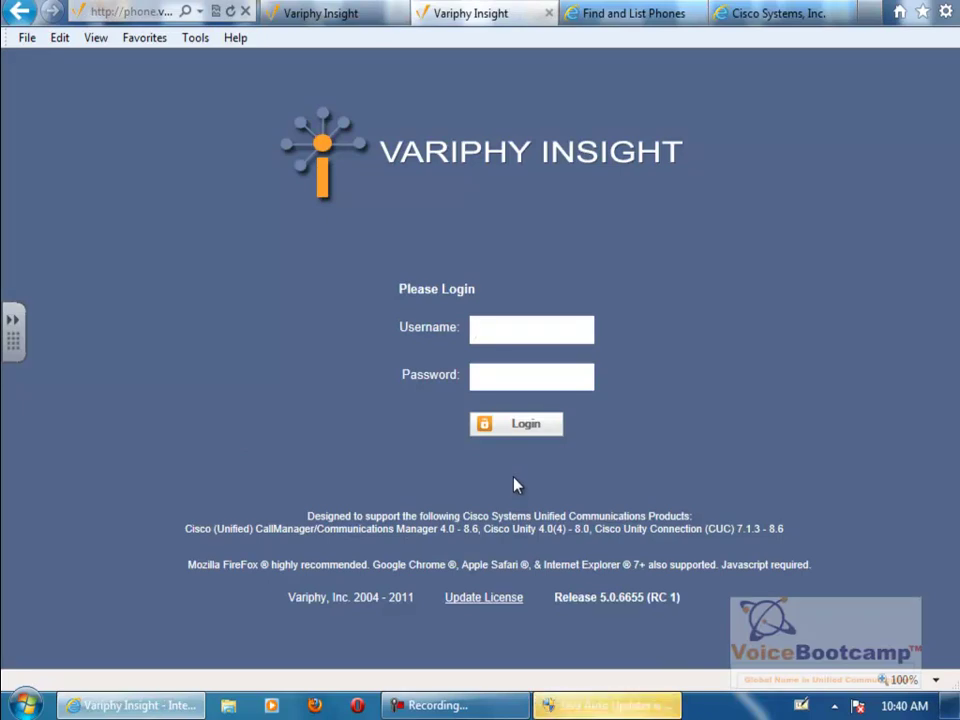
pyautogui.write('rack1')
pyautogui.press('Tab')
pyautogui.write('*************')
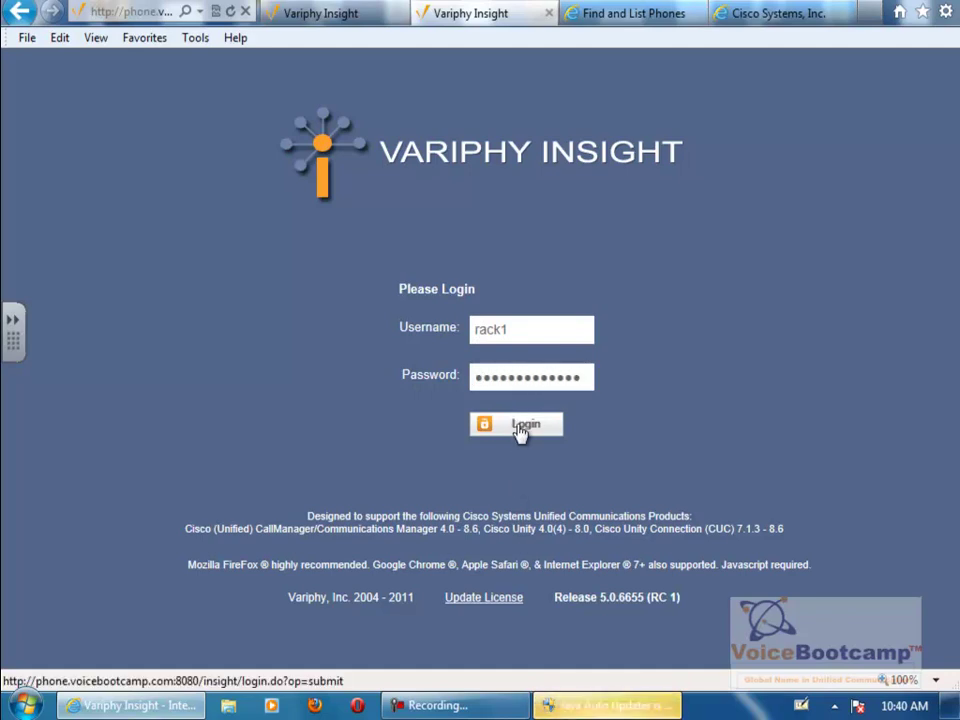
pyautogui.click(521, 428)
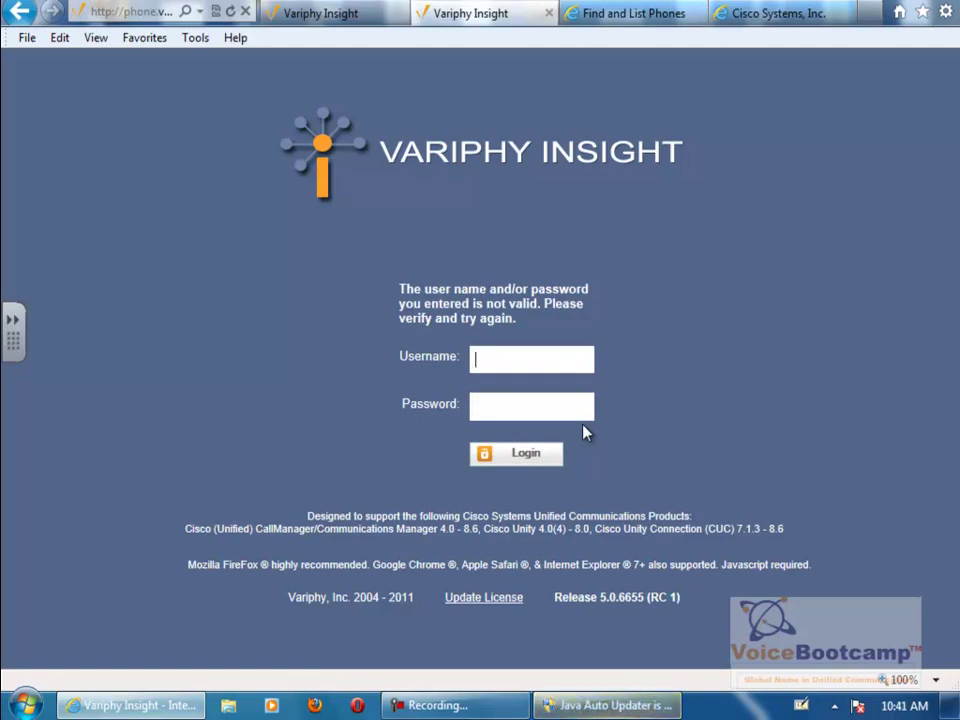
# - Log in to Variphy Insight with the Admin account instead
pyautogui.write('Admin')
pyautogui.press('Tab')
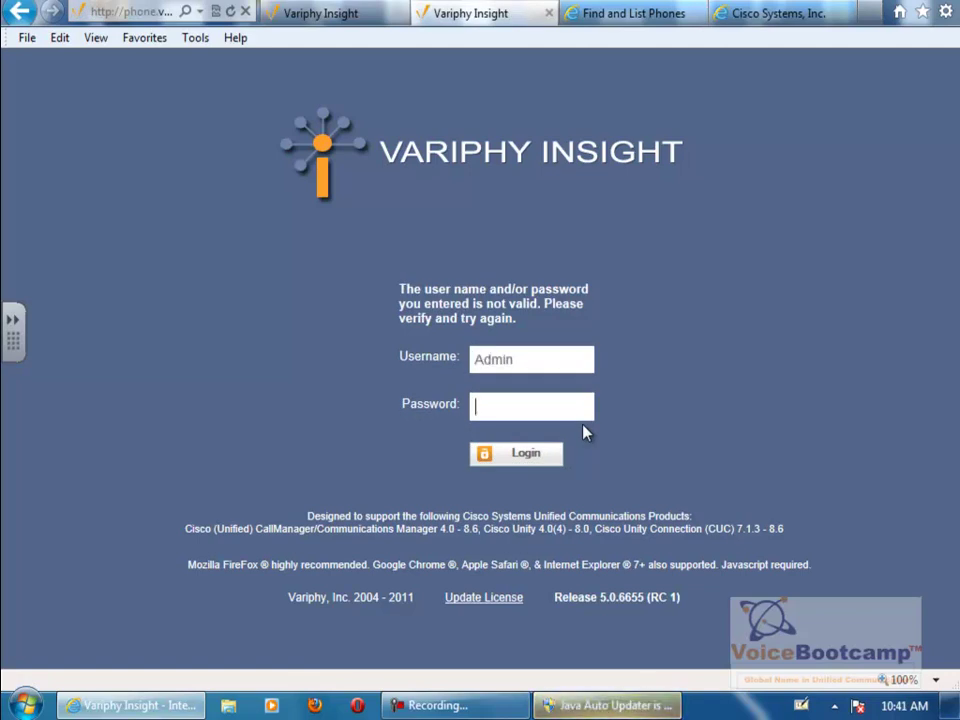
pyautogui.write('********')
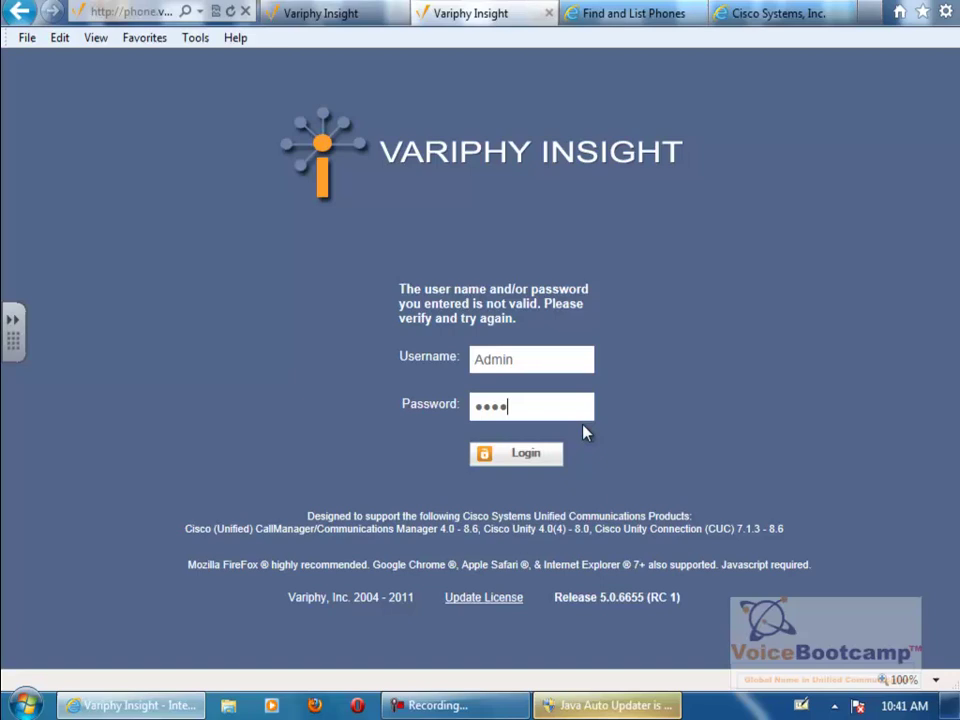
pyautogui.press('Return')
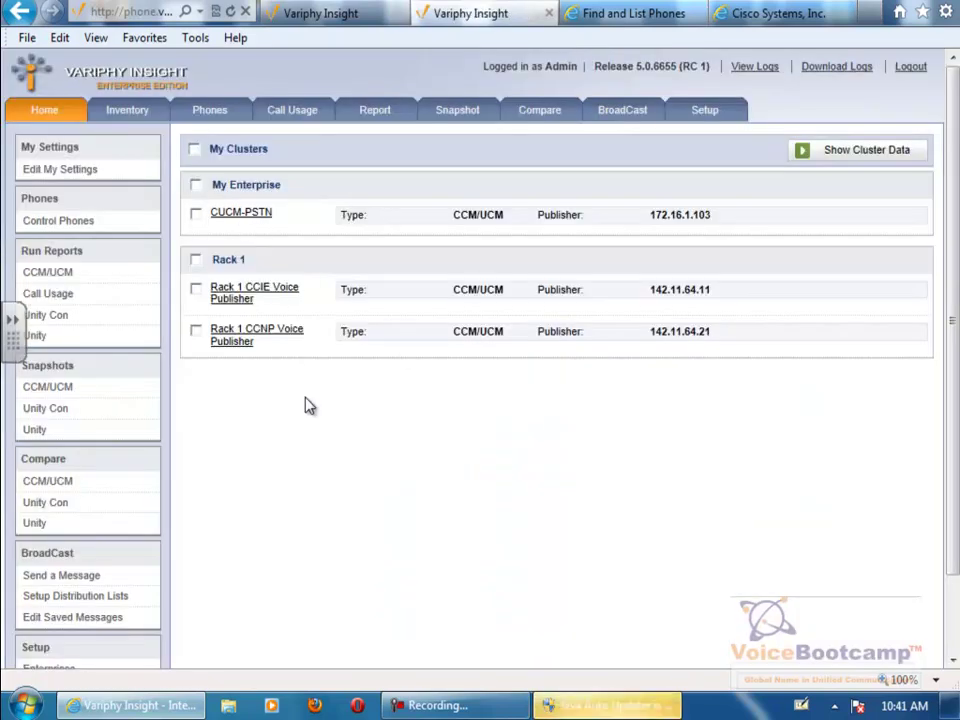
# - Search all 45 CUCM-PSTN phones via Control Phones and open remote control for SEP000F2470F3DA
pyautogui.click(240, 216)
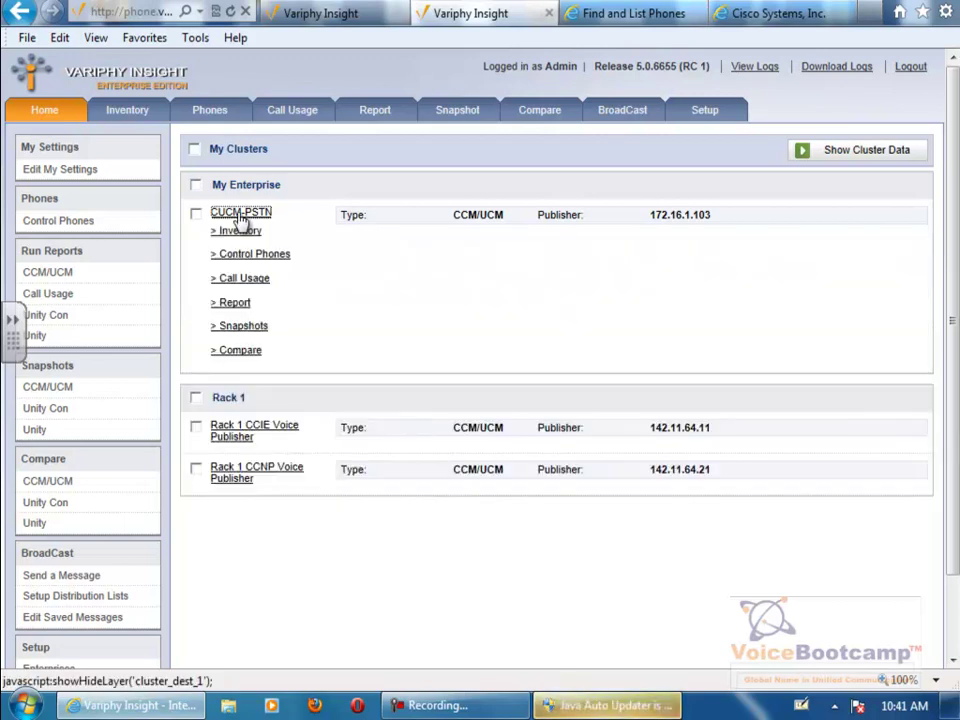
pyautogui.click(270, 262)
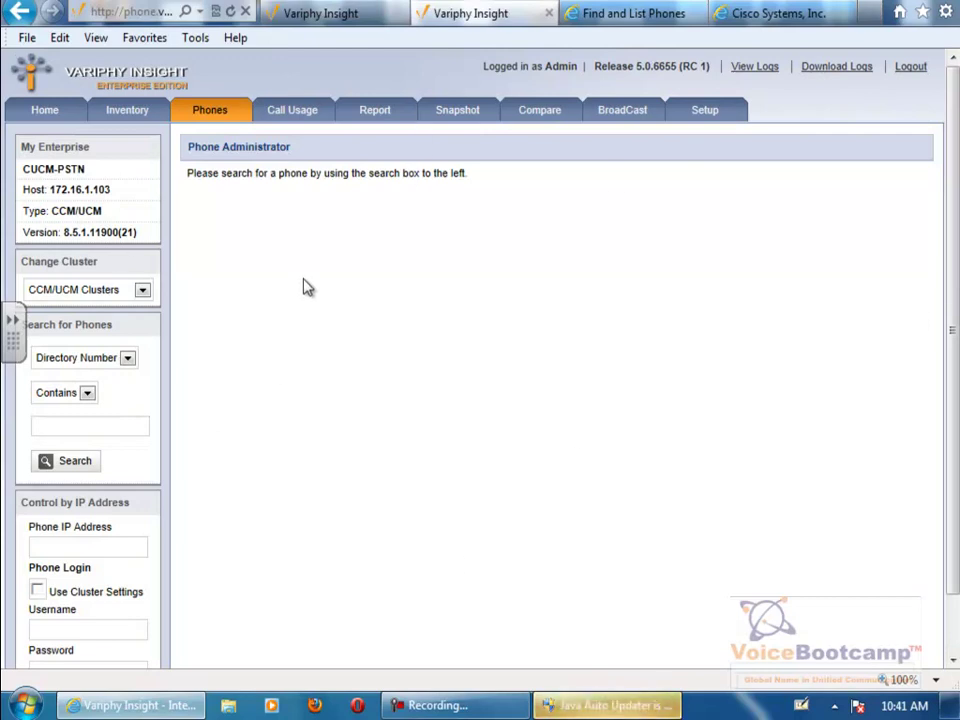
pyautogui.moveTo(112, 324); pyautogui.dragTo(38, 332)
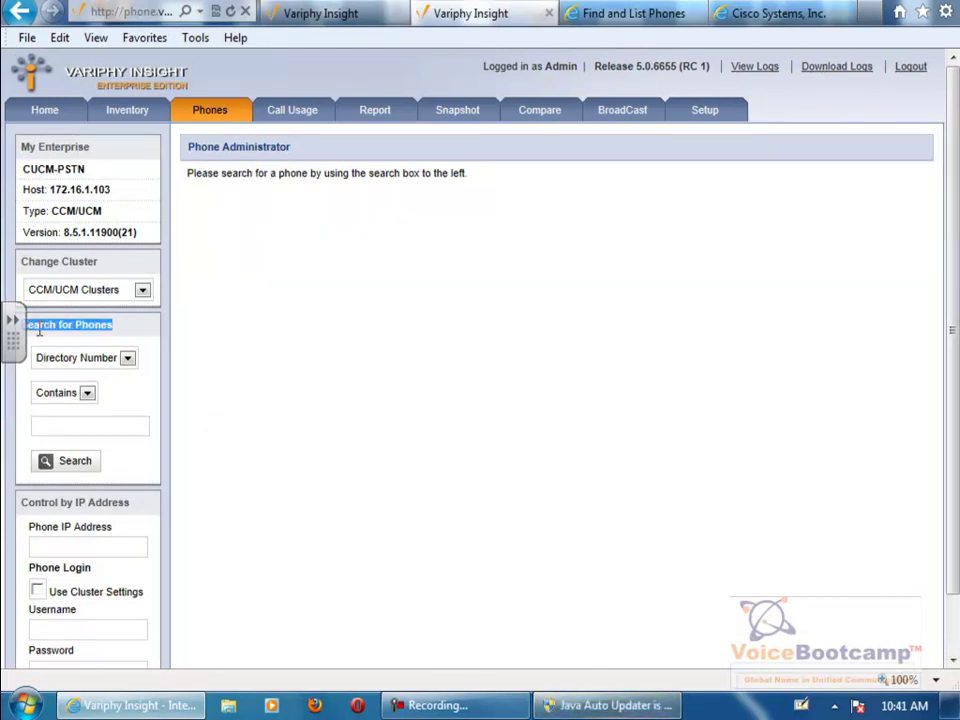
pyautogui.click(73, 430)
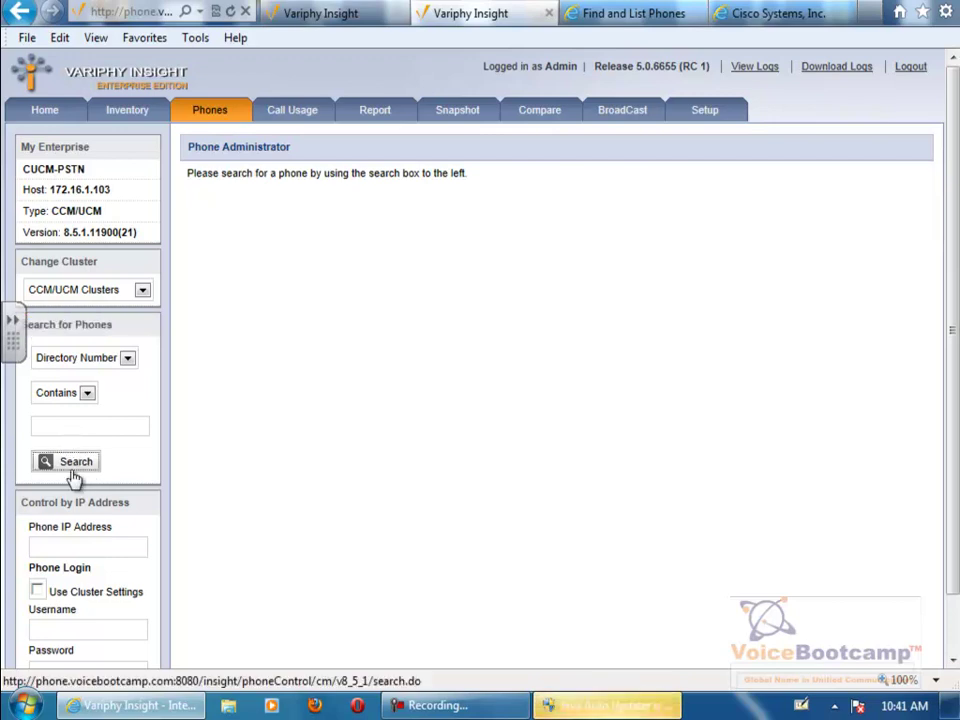
pyautogui.click(74, 472)
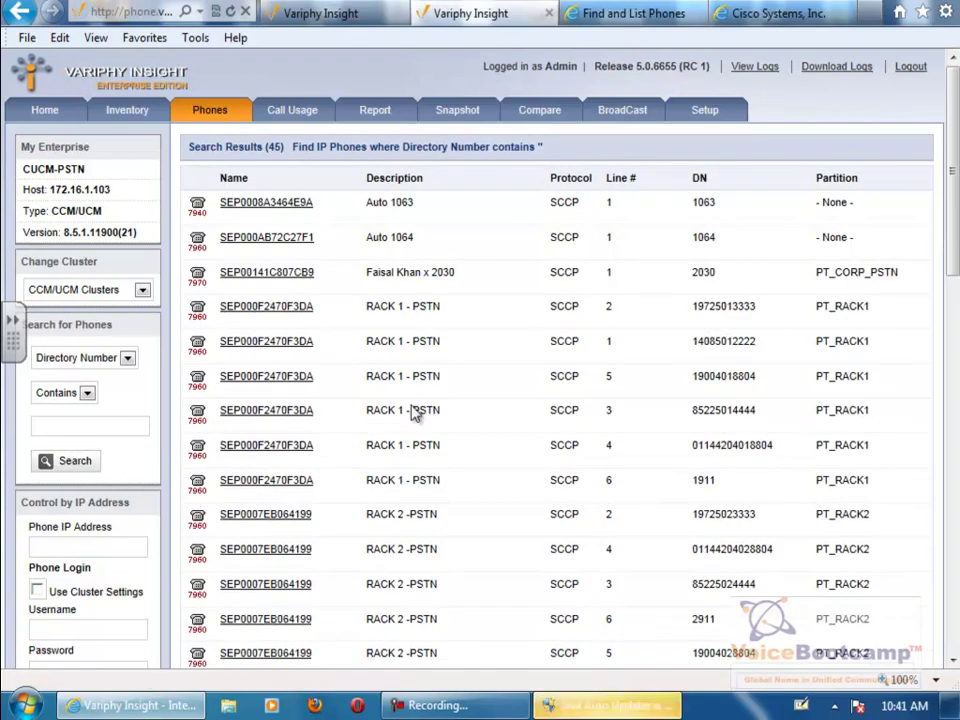
pyautogui.scroll(-3, 957, 290)
pyautogui.scroll(2, 957, 285)
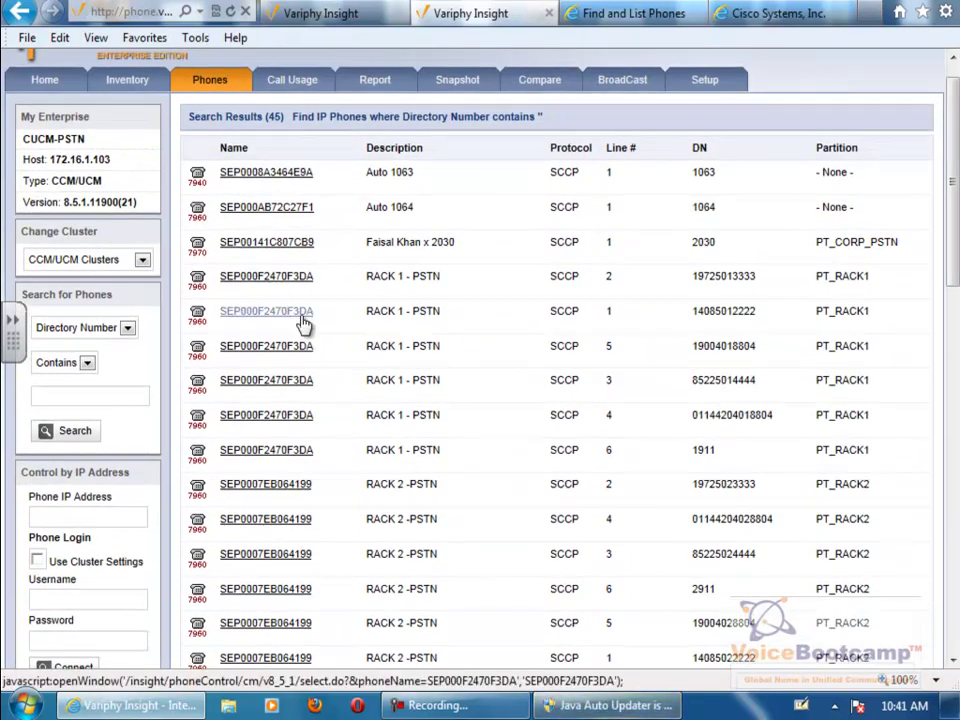
pyautogui.click(300, 314)
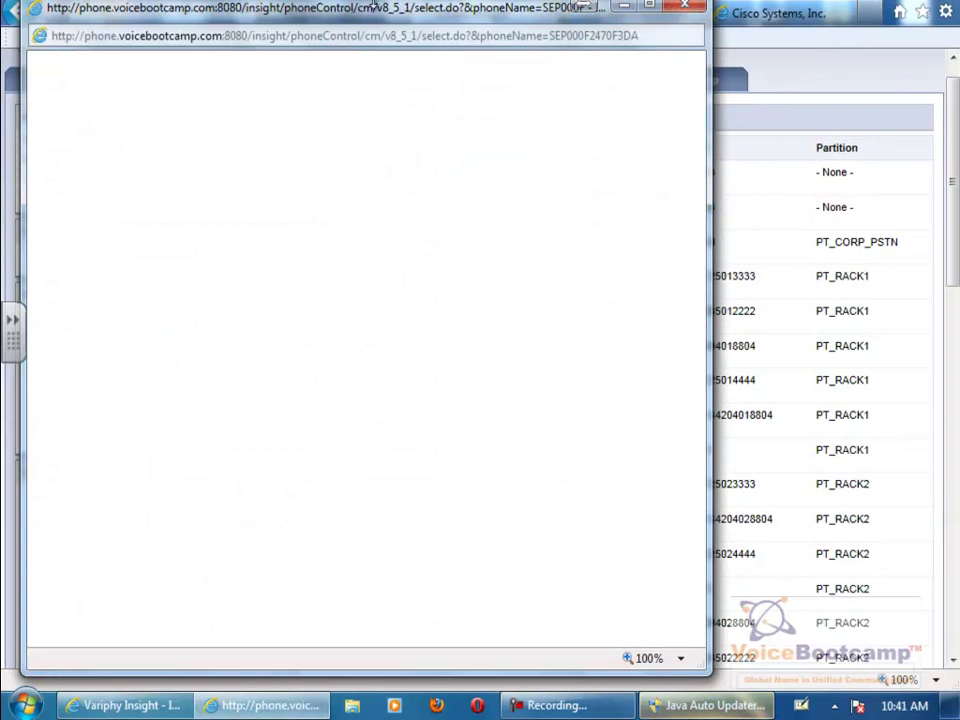
# - Set the phone's Auto Screen Refresh to Every 5 sec
pyautogui.moveTo(386, 18); pyautogui.dragTo(537, 13)
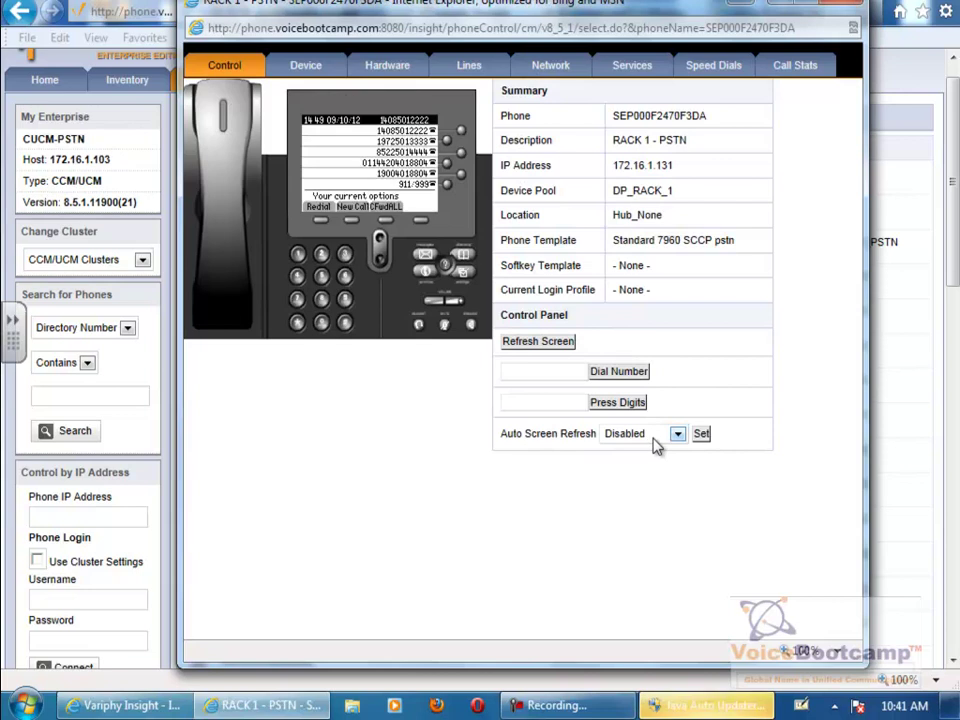
pyautogui.click(655, 445)
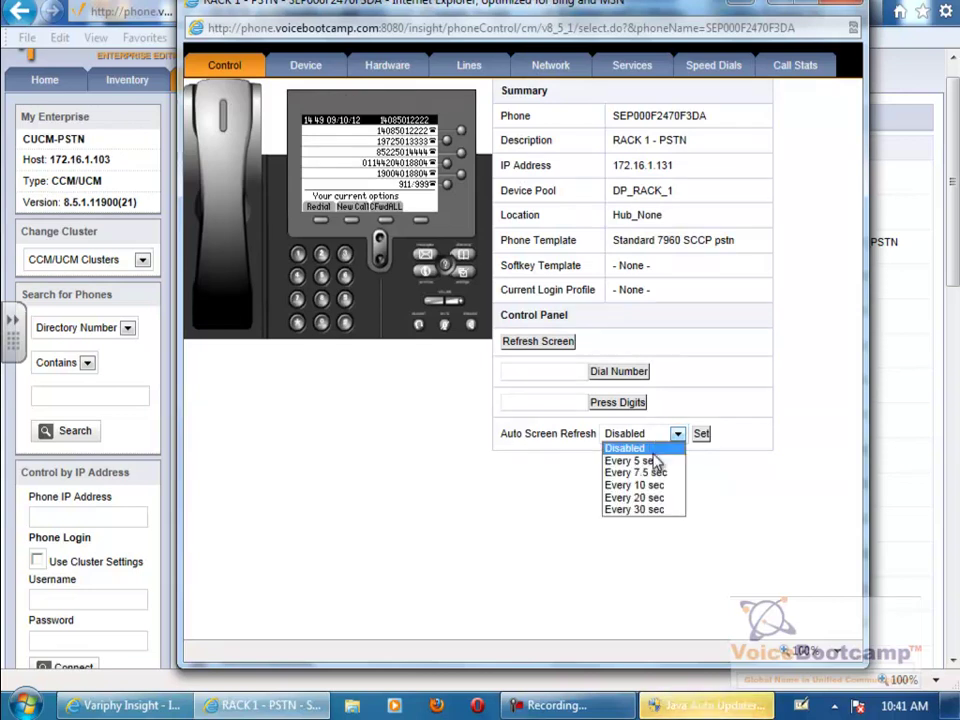
pyautogui.click(505, 445)
pyautogui.moveTo(505, 445); pyautogui.dragTo(600, 435)
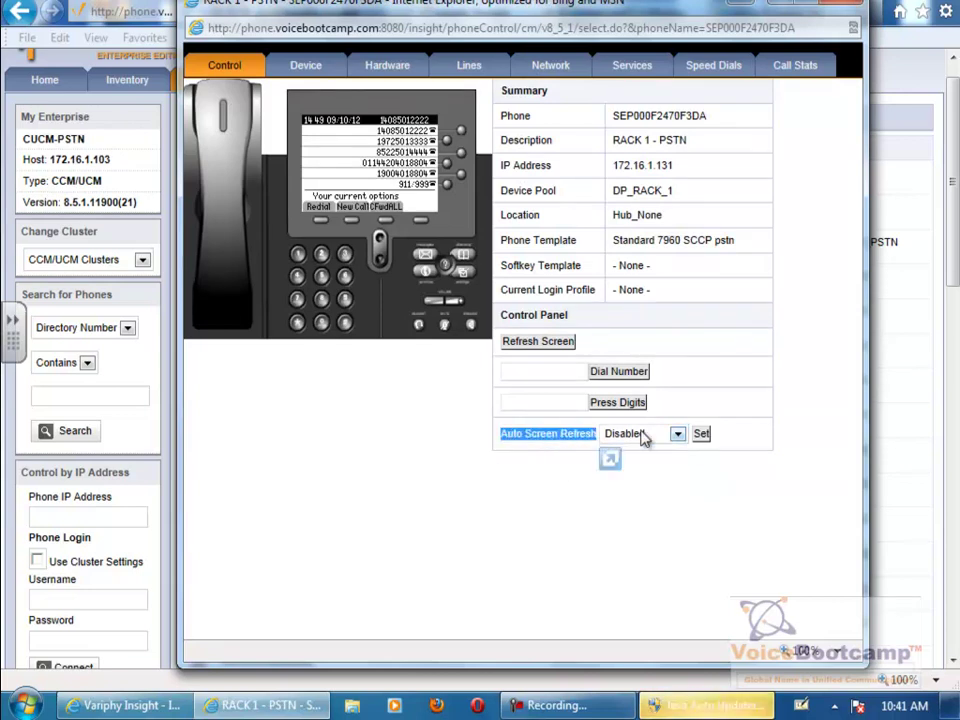
pyautogui.click(643, 435)
pyautogui.click(643, 461)
pyautogui.click(700, 433)
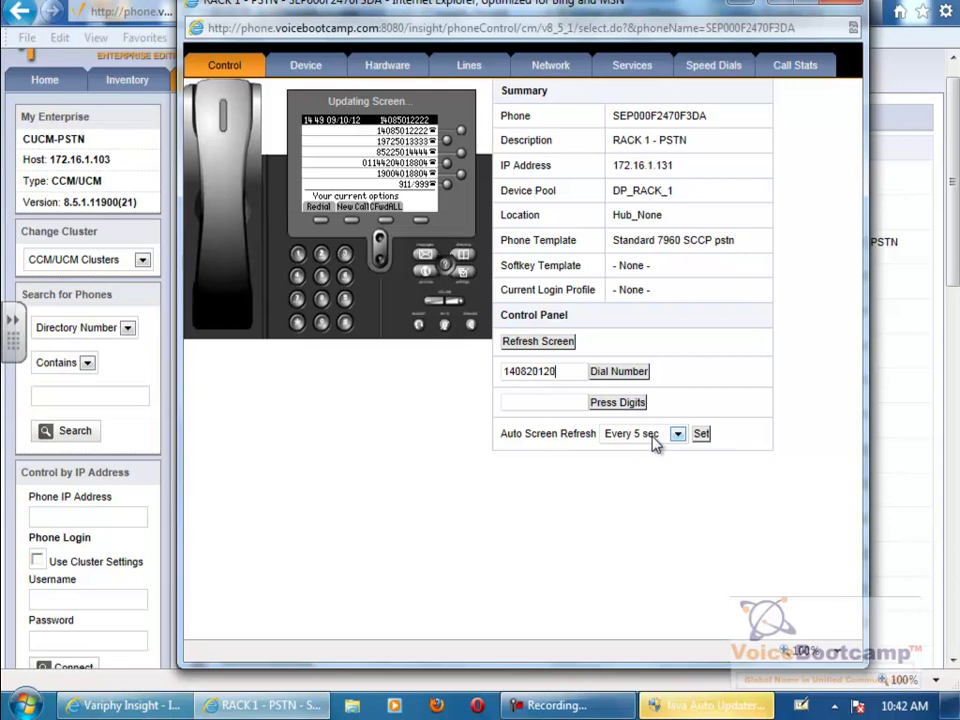
pyautogui.write('01')
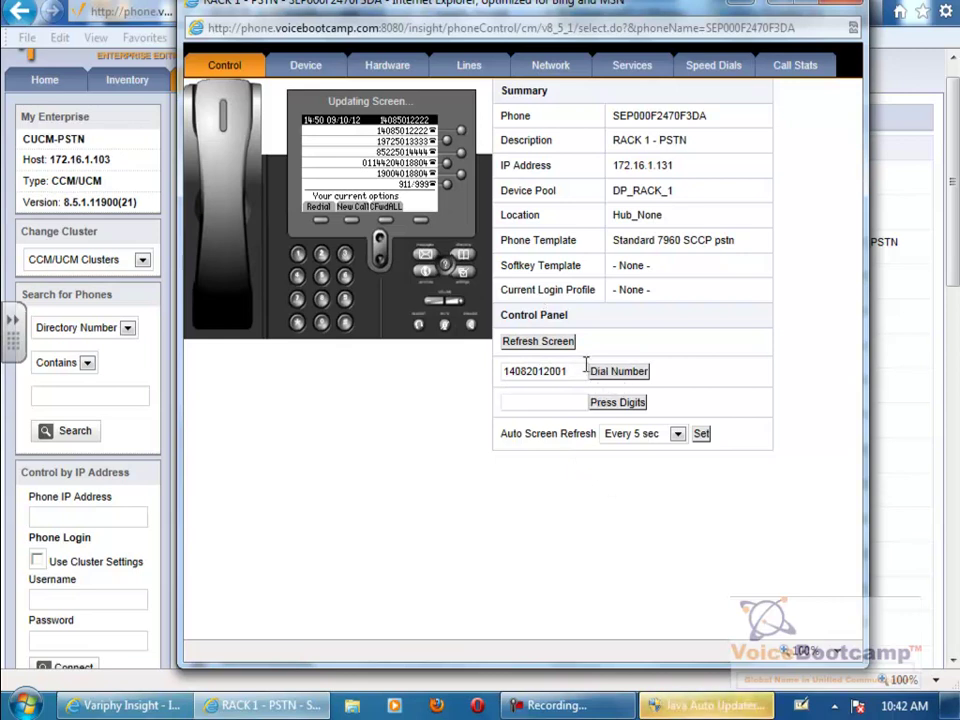
pyautogui.click(617, 386)
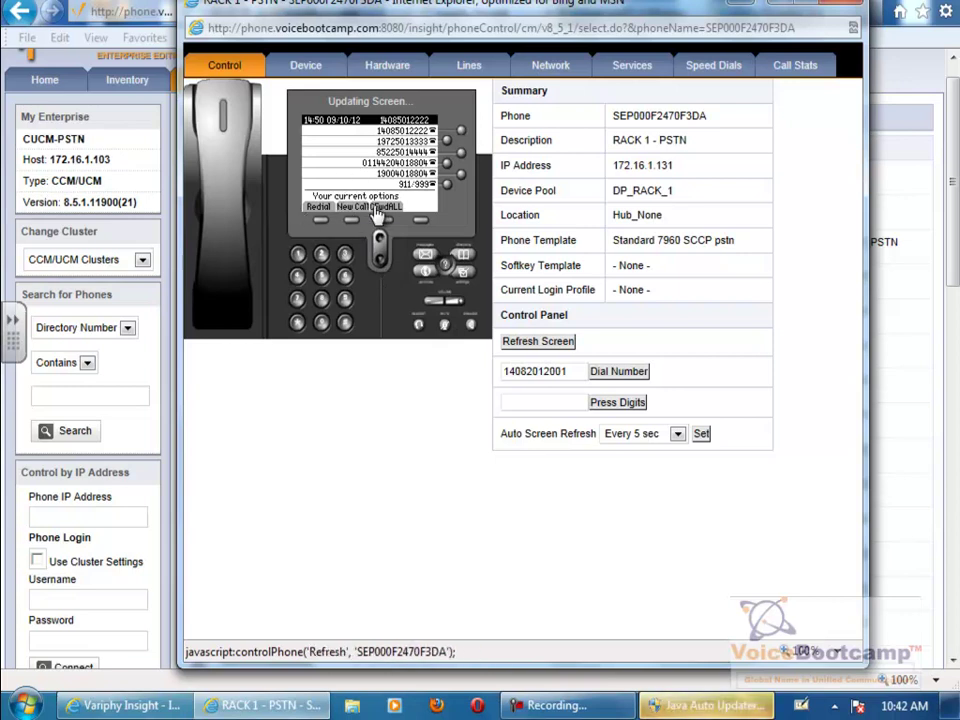
pyautogui.click(540, 342)
pyautogui.click(540, 342)
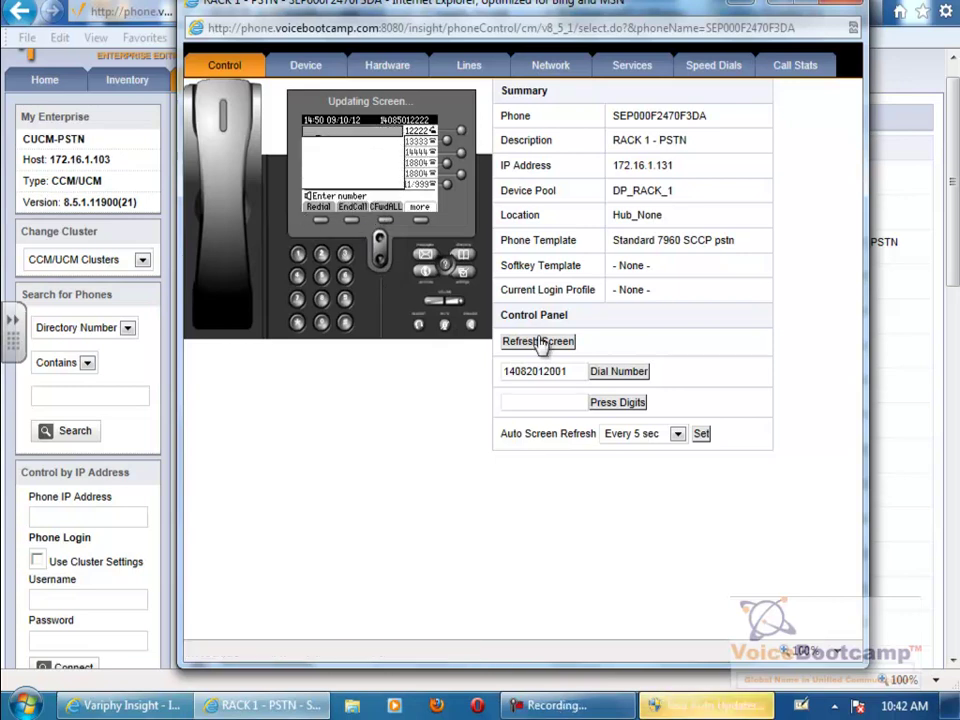
pyautogui.click(380, 222)
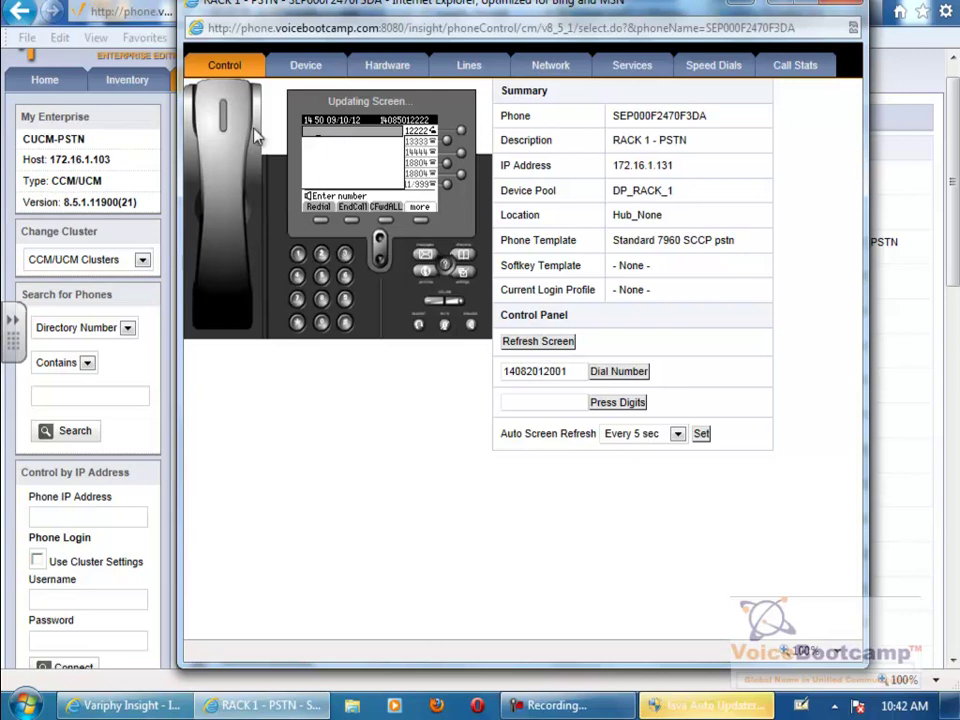
pyautogui.click(351, 228)
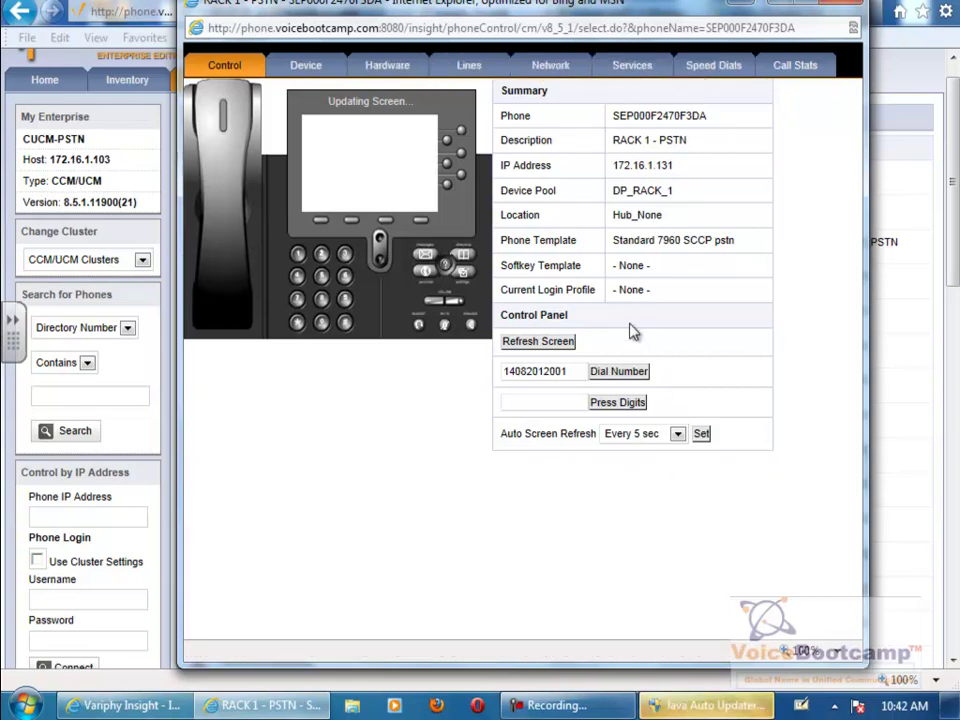
pyautogui.click(549, 65)
# - Switch to the Rack 1 CCIE Voice Publisher cluster, list its 8 phones, and open SC Phone 1's remote control
pyautogui.click(853, 8)
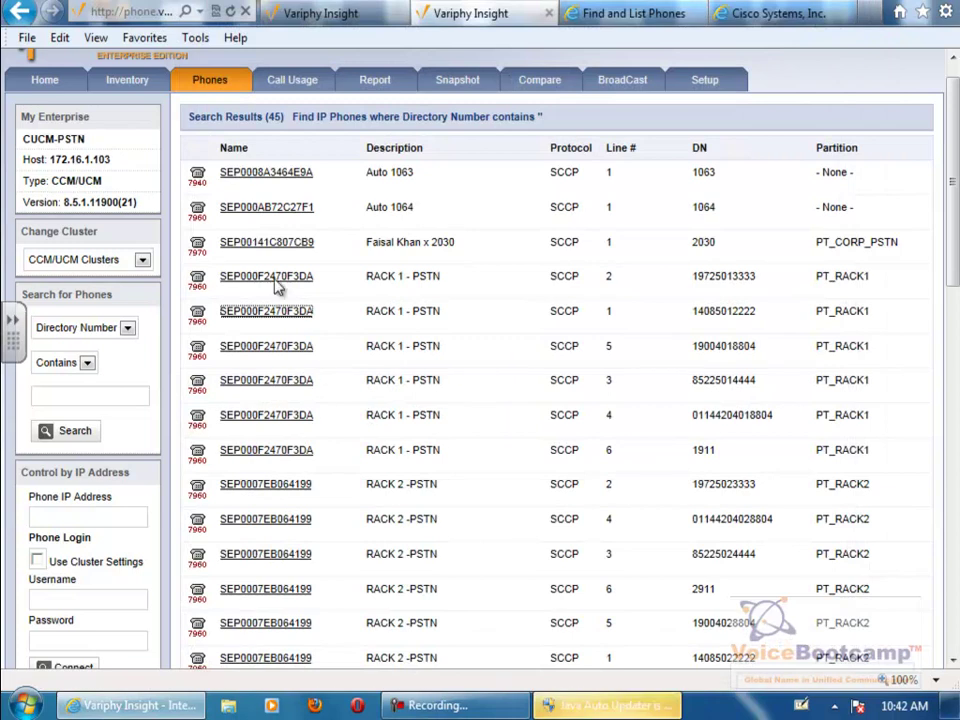
pyautogui.moveTo(203, 80)
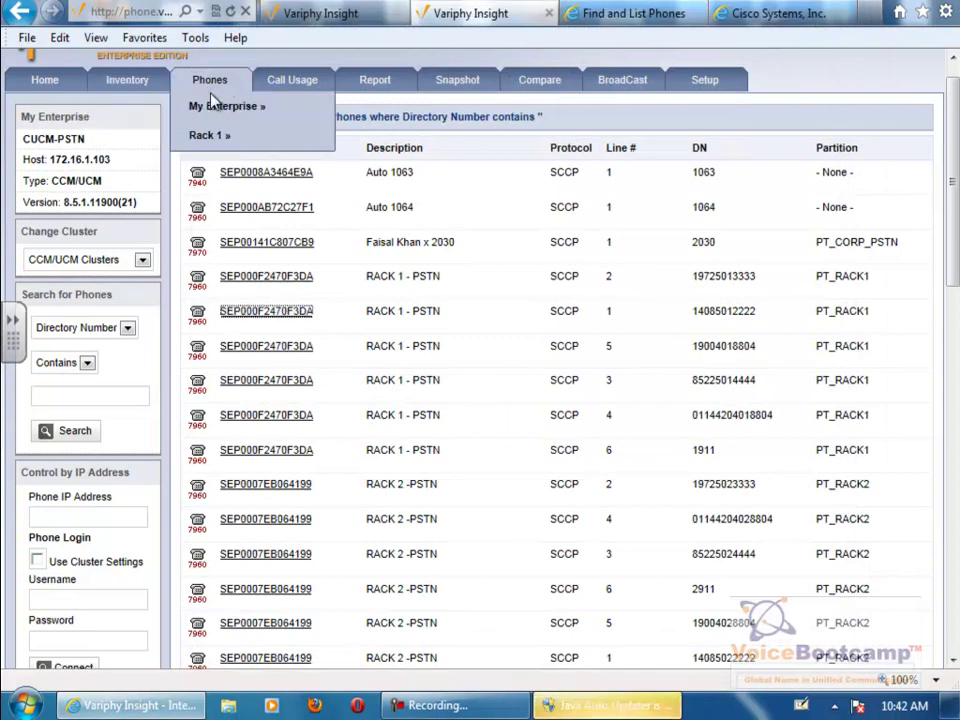
pyautogui.moveTo(210, 135)
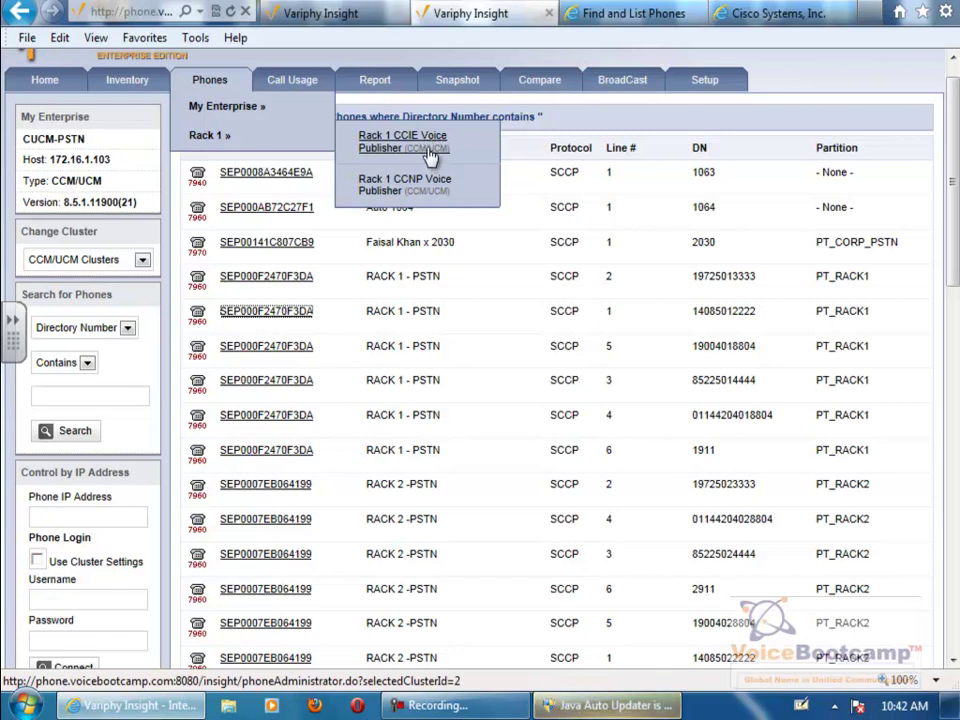
pyautogui.click(430, 158)
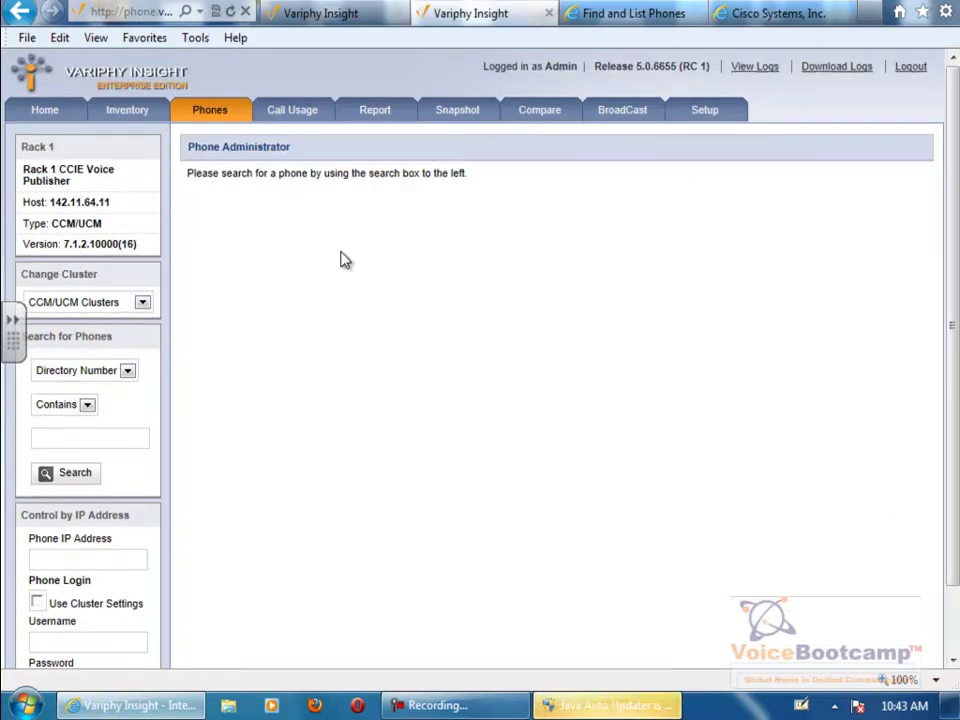
pyautogui.click(45, 476)
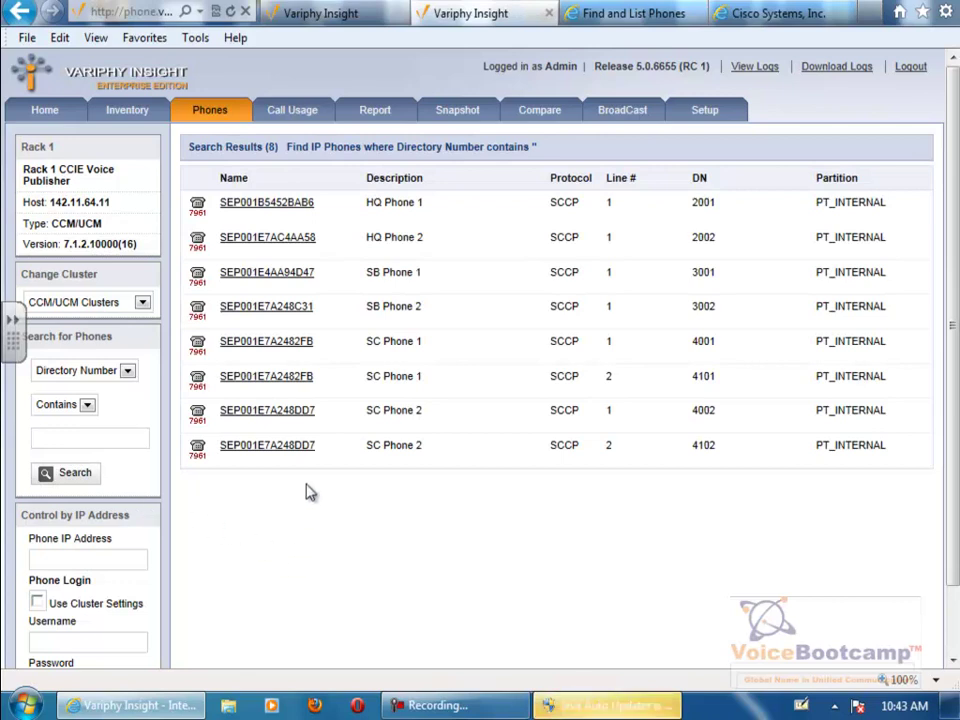
pyautogui.click(309, 386)
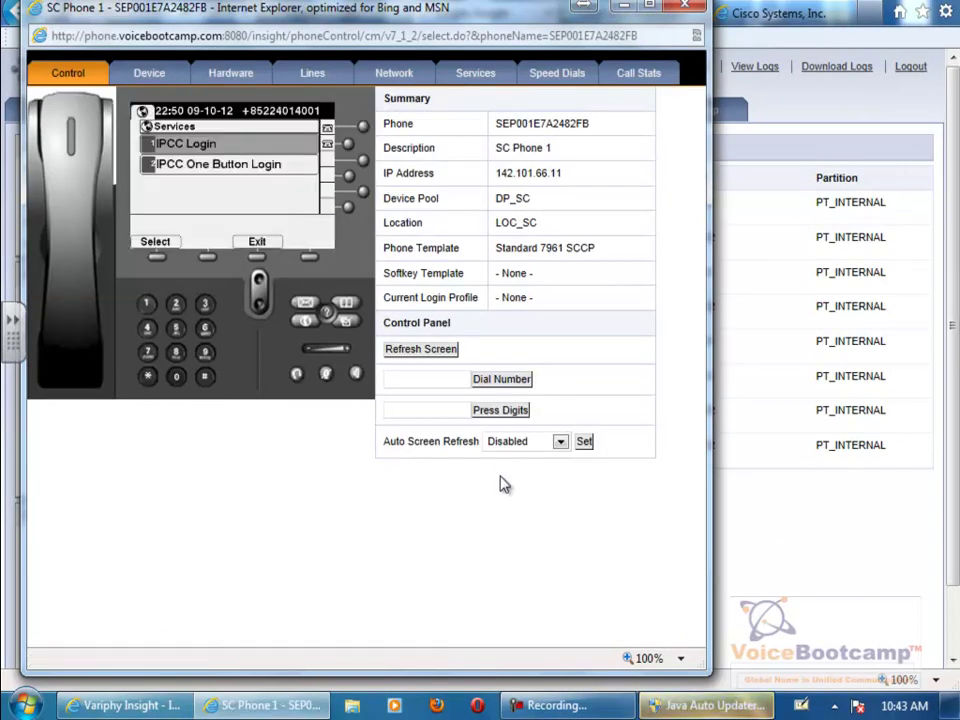
# - Set SC Phone 1 to refresh every 5 sec, launch IPCC One Button Login, then cancel the pending login
pyautogui.click(499, 443)
pyautogui.click(505, 467)
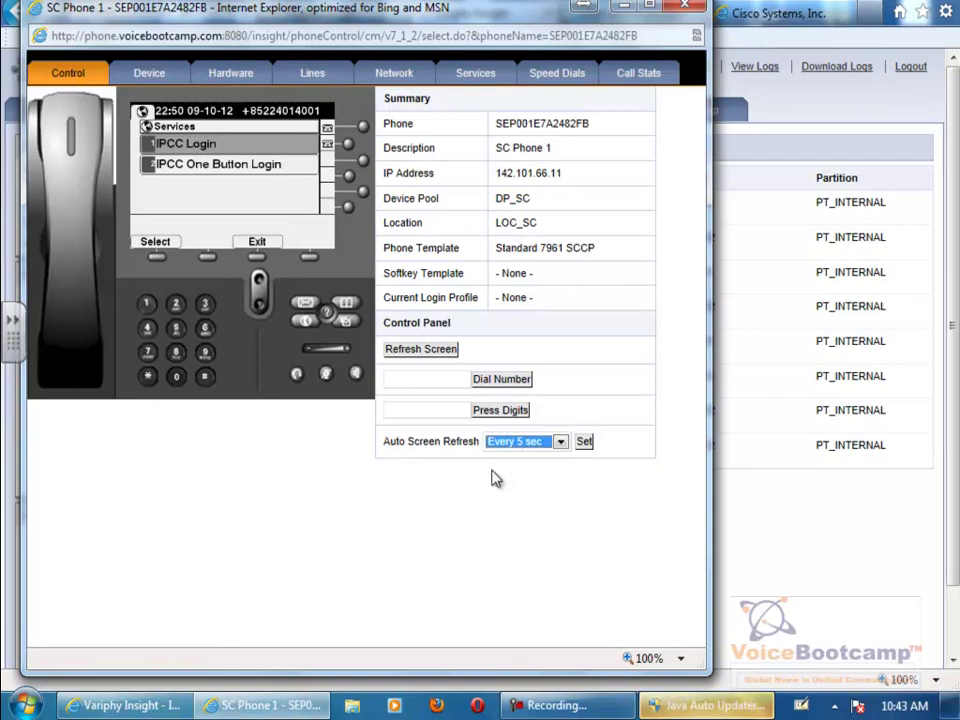
pyautogui.click(257, 262)
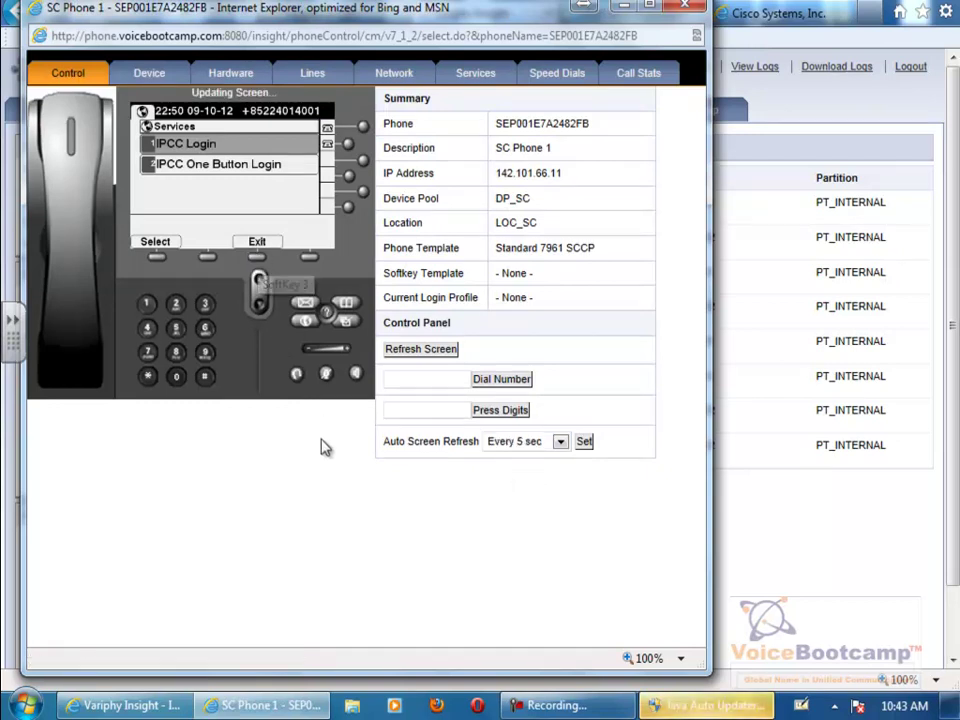
pyautogui.click(305, 326)
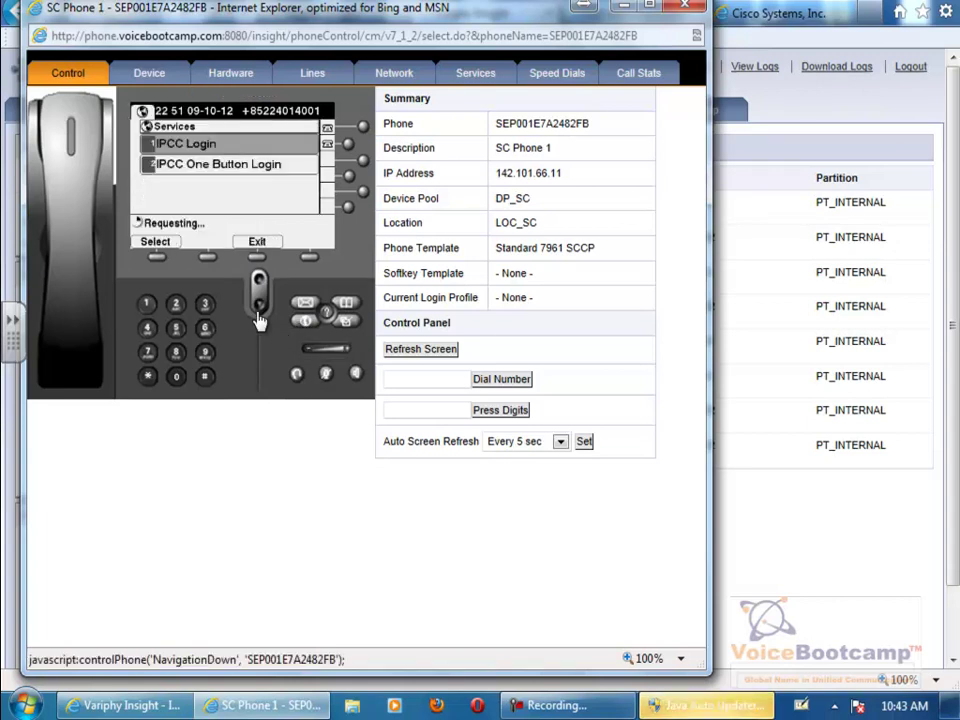
pyautogui.click(176, 304)
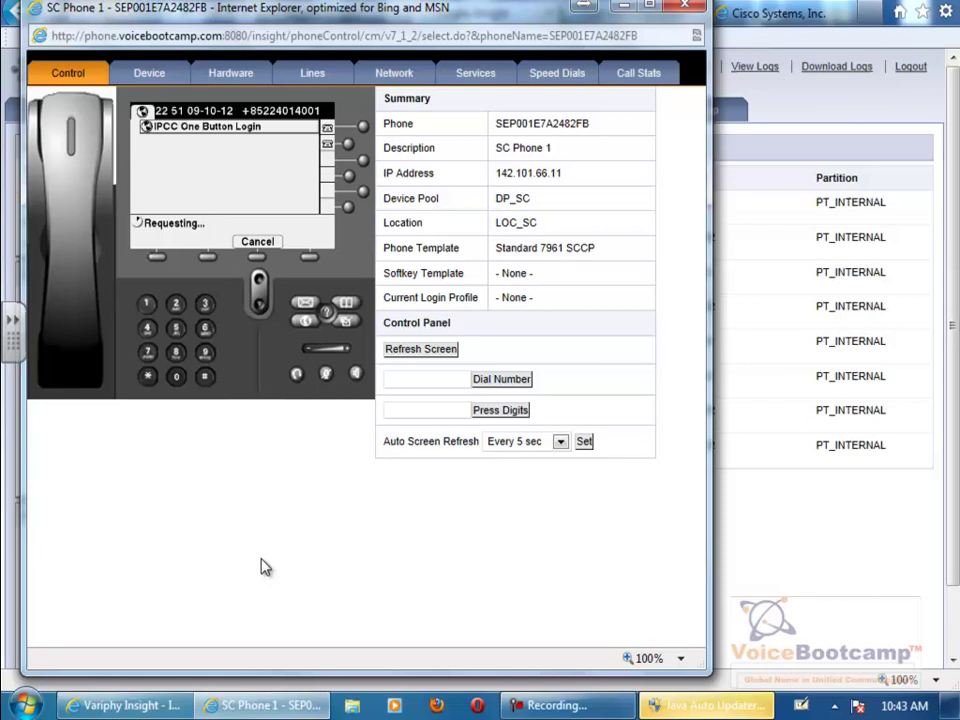
pyautogui.click(256, 259)
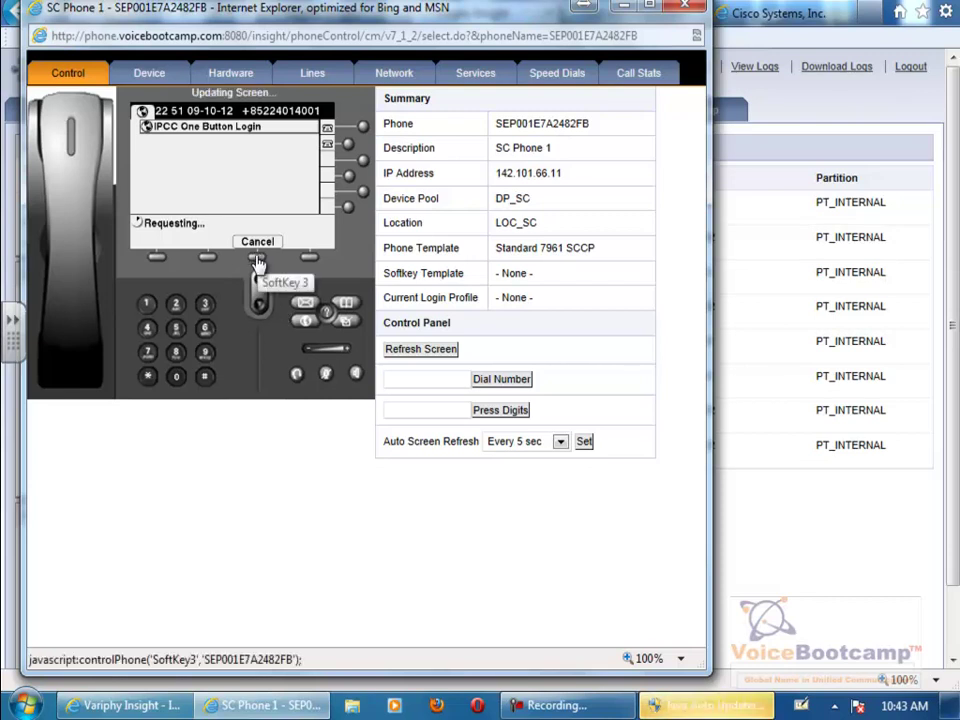